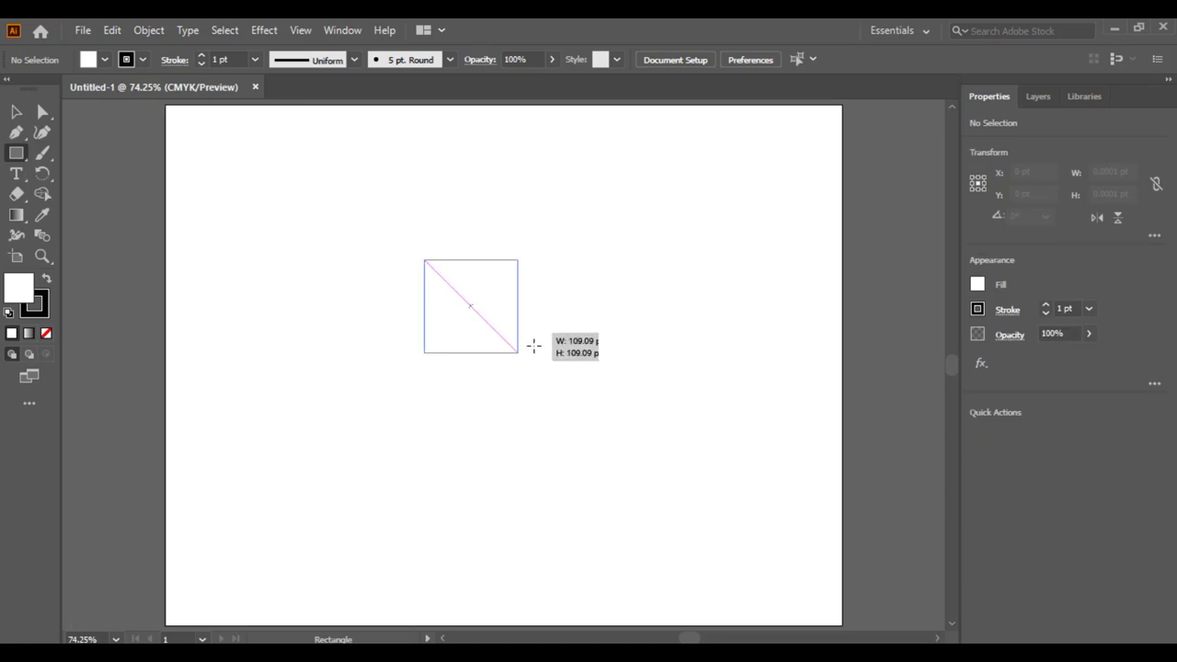
# Rotate the square 45° into a diamond and pull its bottom point up to flatten the base
pyautogui.moveTo(608, 265); pyautogui.dragTo(520, 228)
pyautogui.press('a')
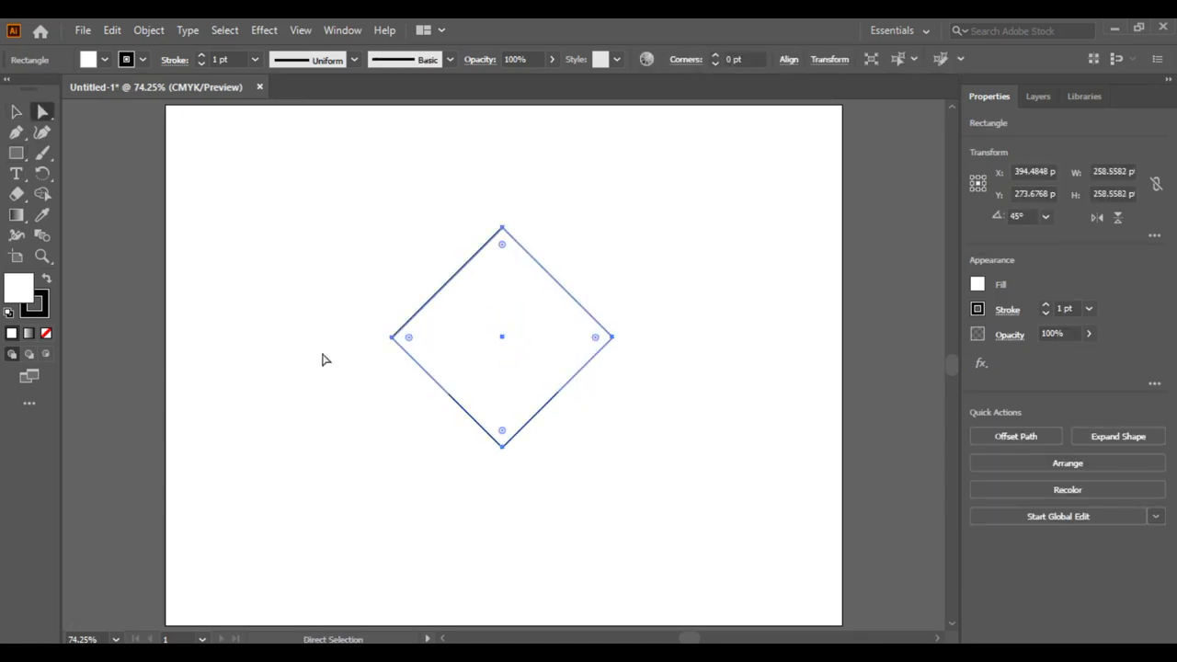
pyautogui.click(597, 338)
pyautogui.moveTo(502, 446)
pyautogui.mouseDown()
pyautogui.moveTo(495, 391)
pyautogui.moveTo(507, 400)
pyautogui.mouseUp()
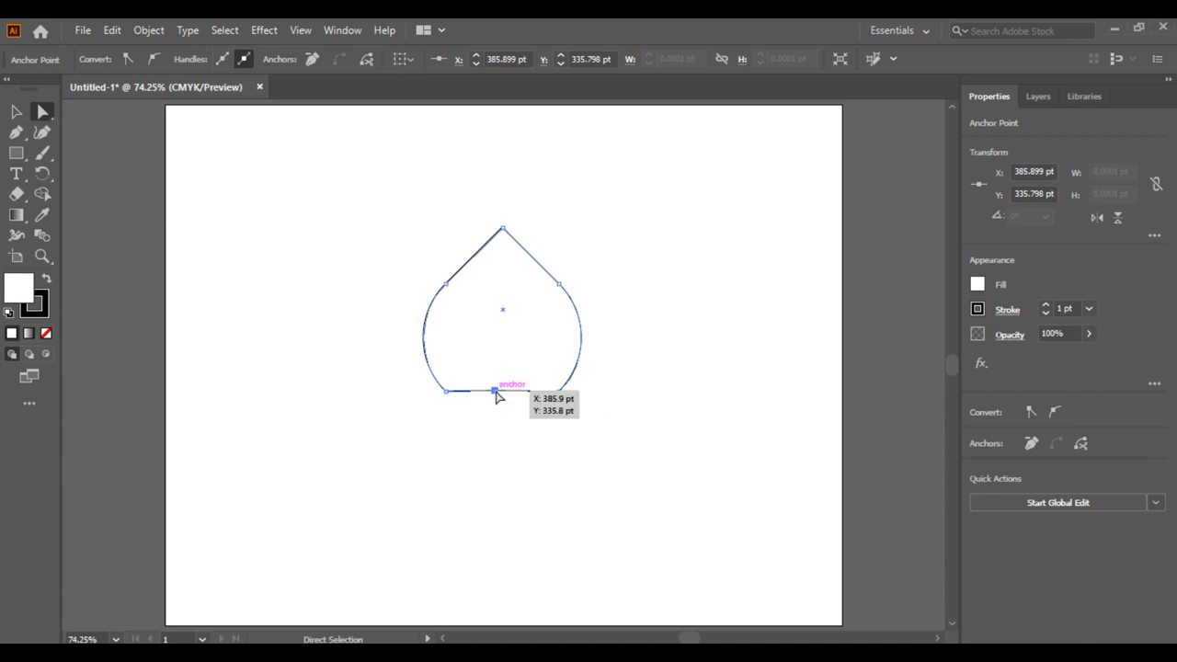
# Adjust the base anchors and move the lower rotated copy up onto the dome
pyautogui.moveTo(377, 208); pyautogui.dragTo(674, 467)
pyautogui.press('v')
pyautogui.press('a')
pyautogui.moveTo(396, 430); pyautogui.dragTo(591, 415)
pyautogui.moveTo(502, 391); pyautogui.dragTo(559, 370)
pyautogui.moveTo(357, 192); pyautogui.dragTo(637, 408)
pyautogui.press('v')
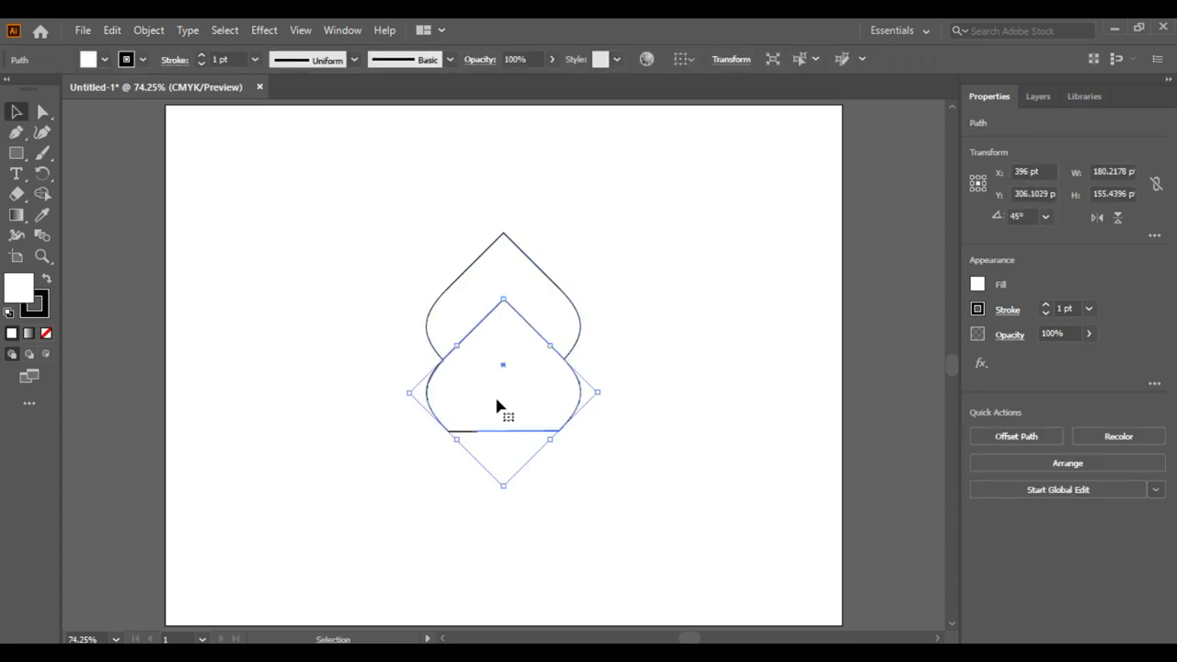
pyautogui.moveTo(451, 380); pyautogui.dragTo(451, 315)
# Group the two dome shapes and squeeze a copy into a narrow inner rib
pyautogui.click(148, 31)
pyautogui.click(215, 107)
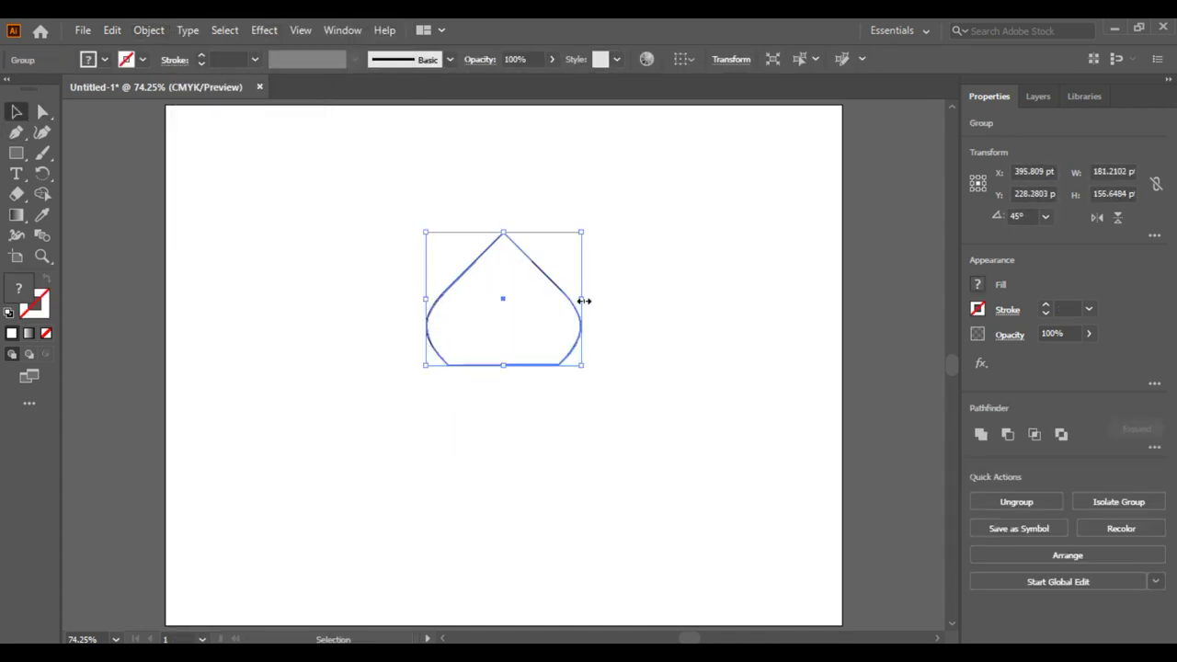
pyautogui.moveTo(579, 302)
pyautogui.mouseDown()
pyautogui.moveTo(536, 315)
pyautogui.moveTo(567, 303)
pyautogui.mouseUp()
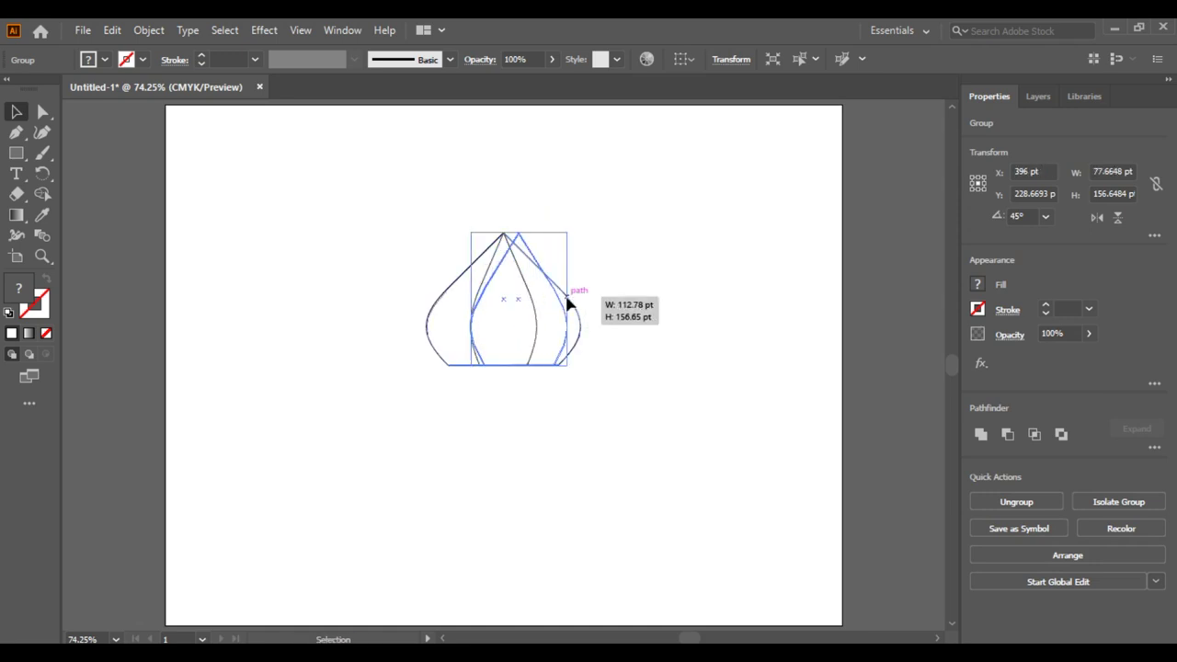
pyautogui.moveTo(567, 304); pyautogui.dragTo(517, 297)
# Widen another copy to add a second rib curve inside the dome
pyautogui.hotkey('ctrl', 'a')
pyautogui.click(515, 315)
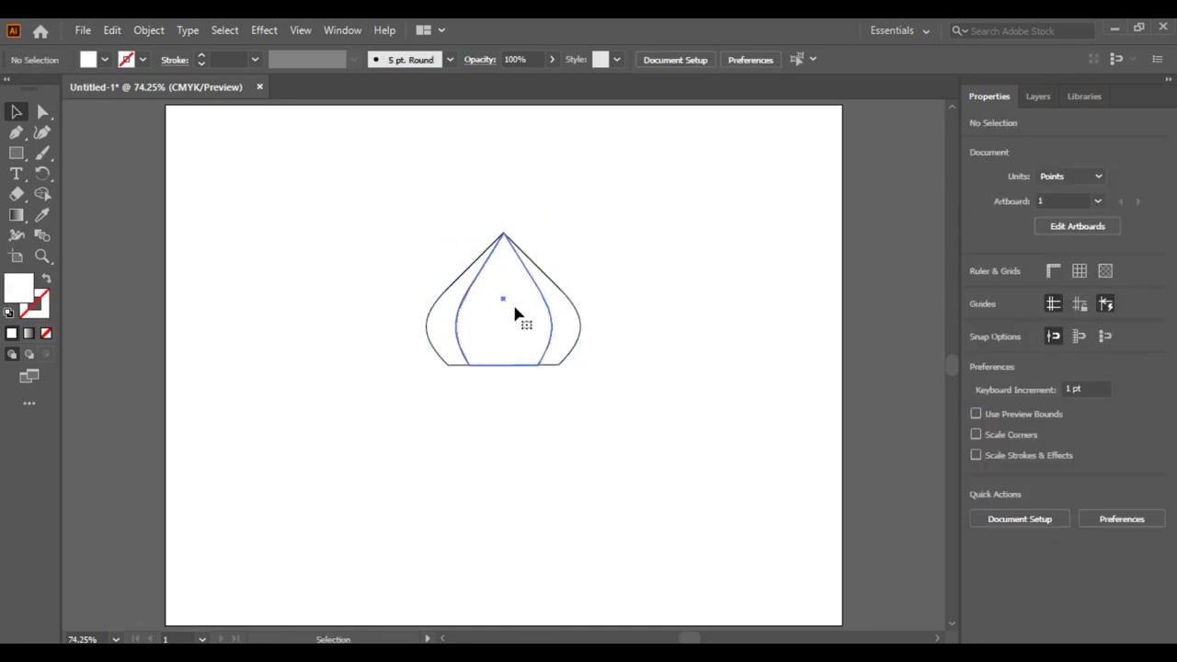
pyautogui.moveTo(549, 317); pyautogui.dragTo(562, 317)
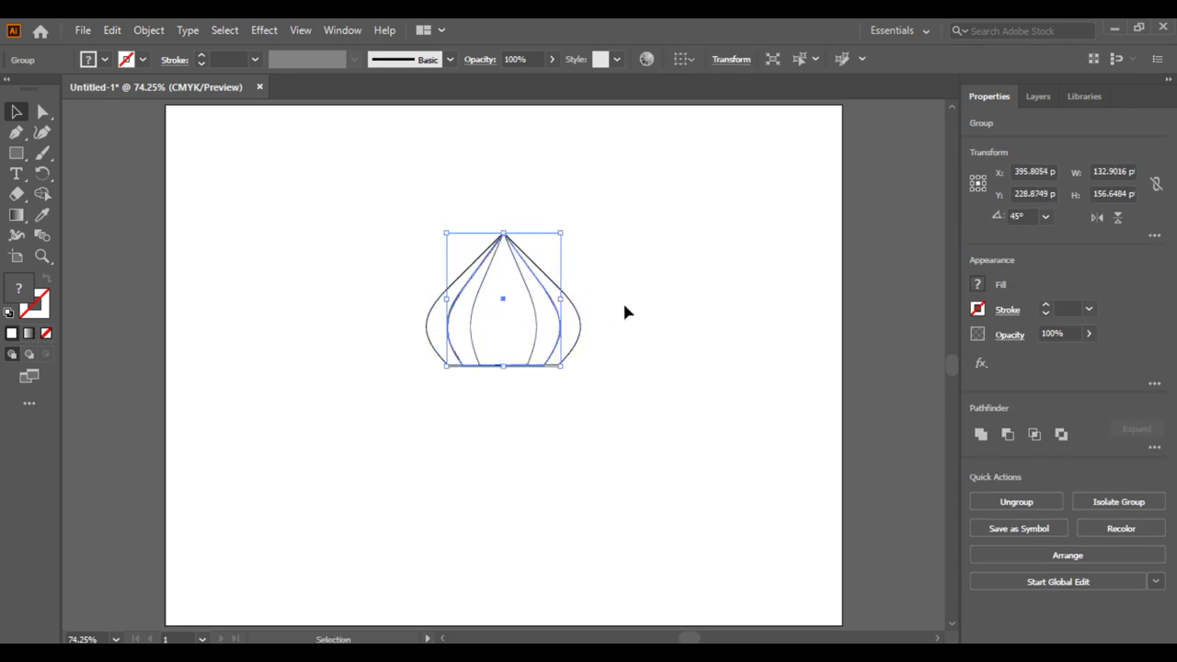
pyautogui.click(624, 312)
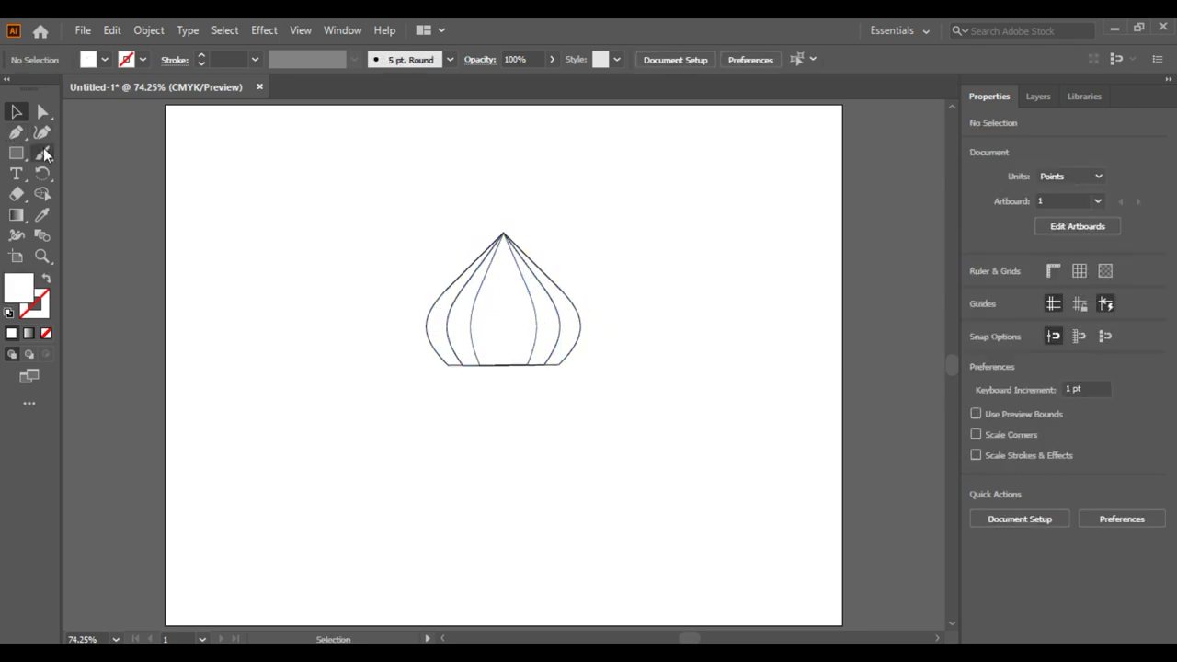
pyautogui.rightClick(16, 153)
pyautogui.click(92, 236)
# Create a 45° line at the dome's tip, then delete the stray line
pyautogui.click(503, 235)
pyautogui.click(546, 389)
pyautogui.press('a')
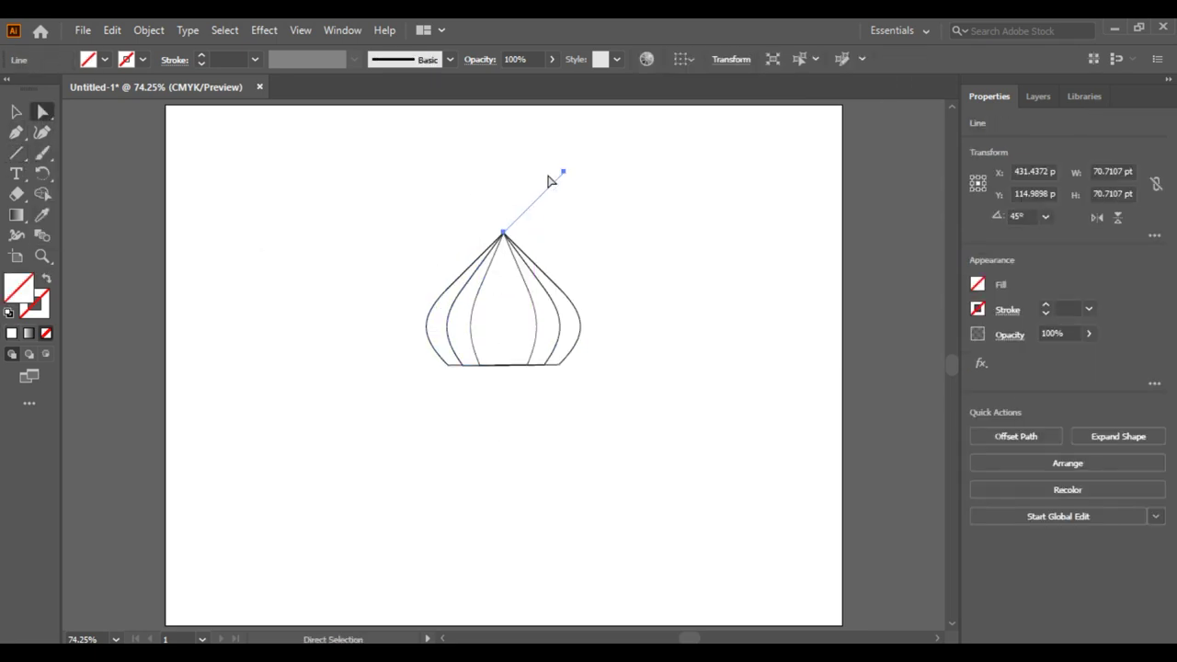
pyautogui.press('Delete')
pyautogui.click(513, 330)
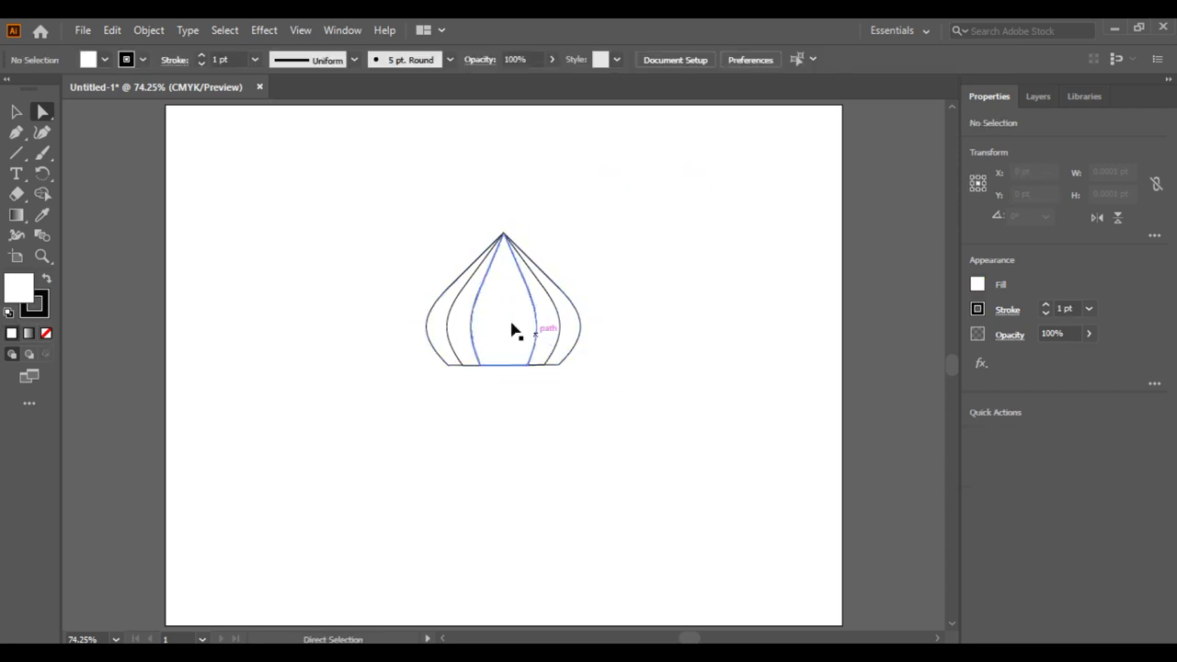
# Draw a vertical centre line running from the dome's tip down to its base
pyautogui.click(16, 153)
pyautogui.click(503, 234)
pyautogui.click(546, 389)
pyautogui.press('a')
pyautogui.moveTo(577, 225); pyautogui.dragTo(588, 214)
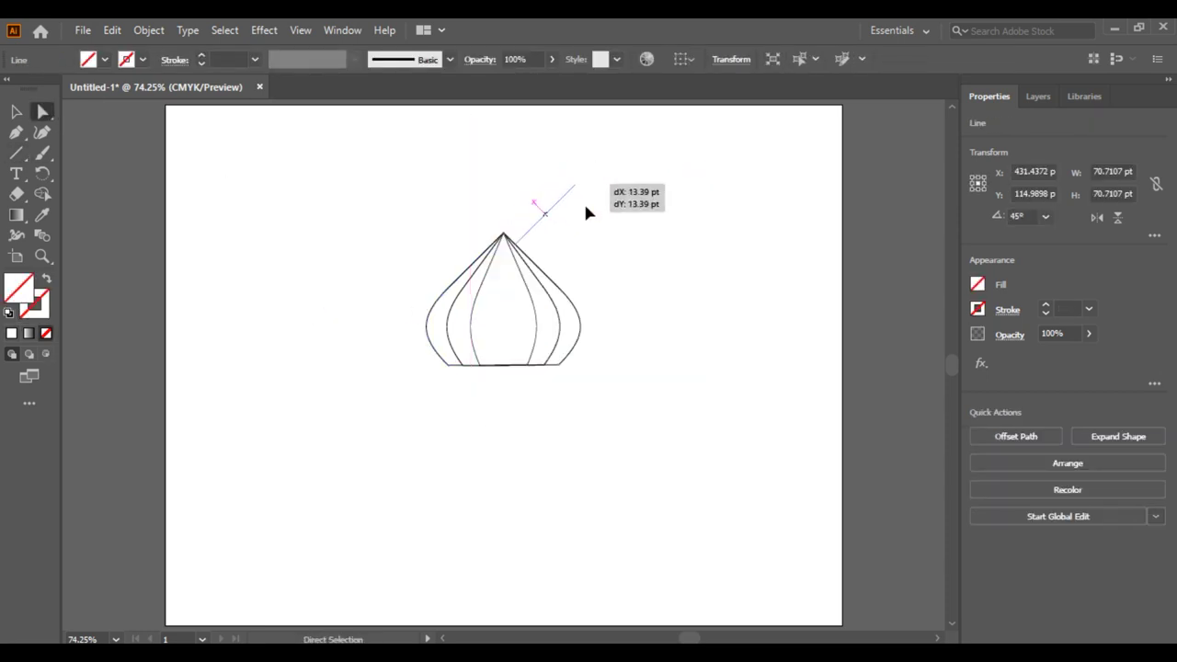
pyautogui.click(564, 172)
pyautogui.moveTo(502, 361); pyautogui.dragTo(504, 369)
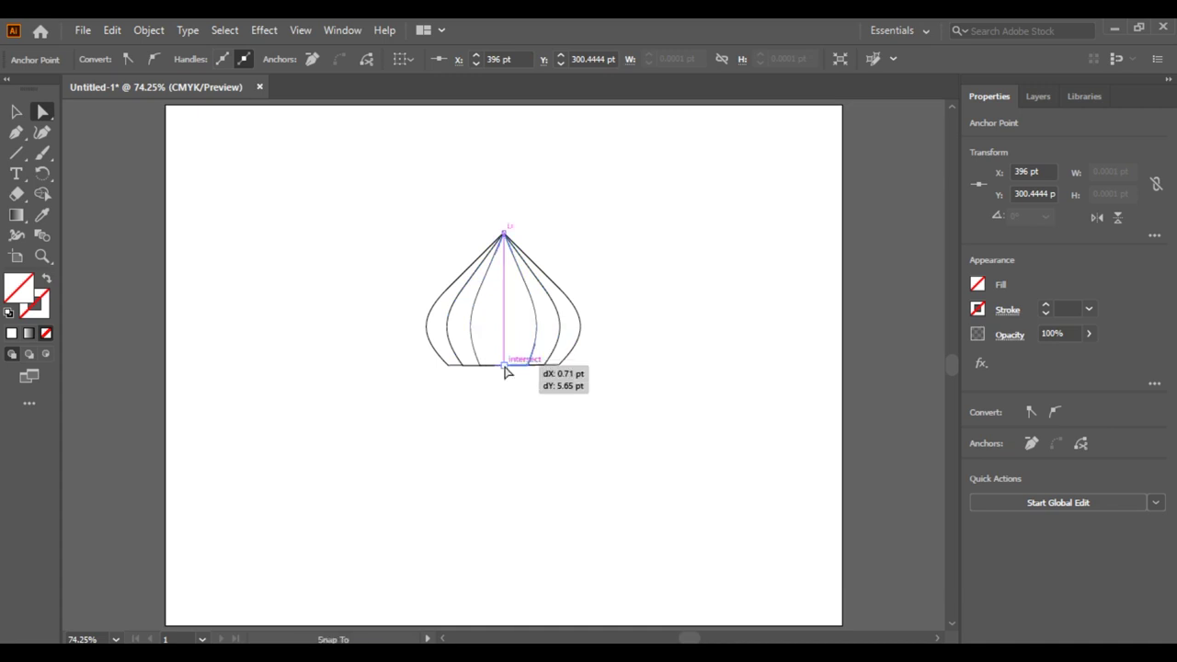
pyautogui.click(386, 210)
# Set the stroke of all dome paths to black
pyautogui.hotkey('ctrl', 'a')
pyautogui.click(143, 59)
pyautogui.click(371, 235)
pyautogui.hotkey('ctrl', 'a')
pyautogui.hotkey('shift', 'm')
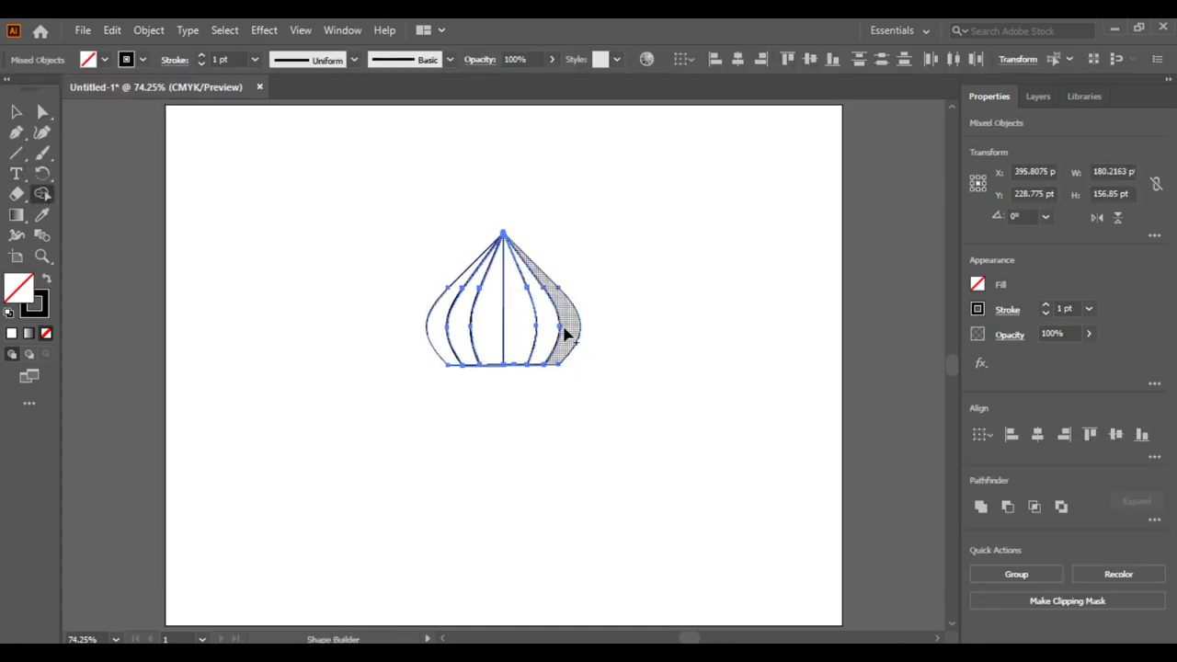
# Fill the selected dome segments with a light orange swatch, leaving ribs and centre line dark
pyautogui.click(17, 113)
pyautogui.click(89, 59)
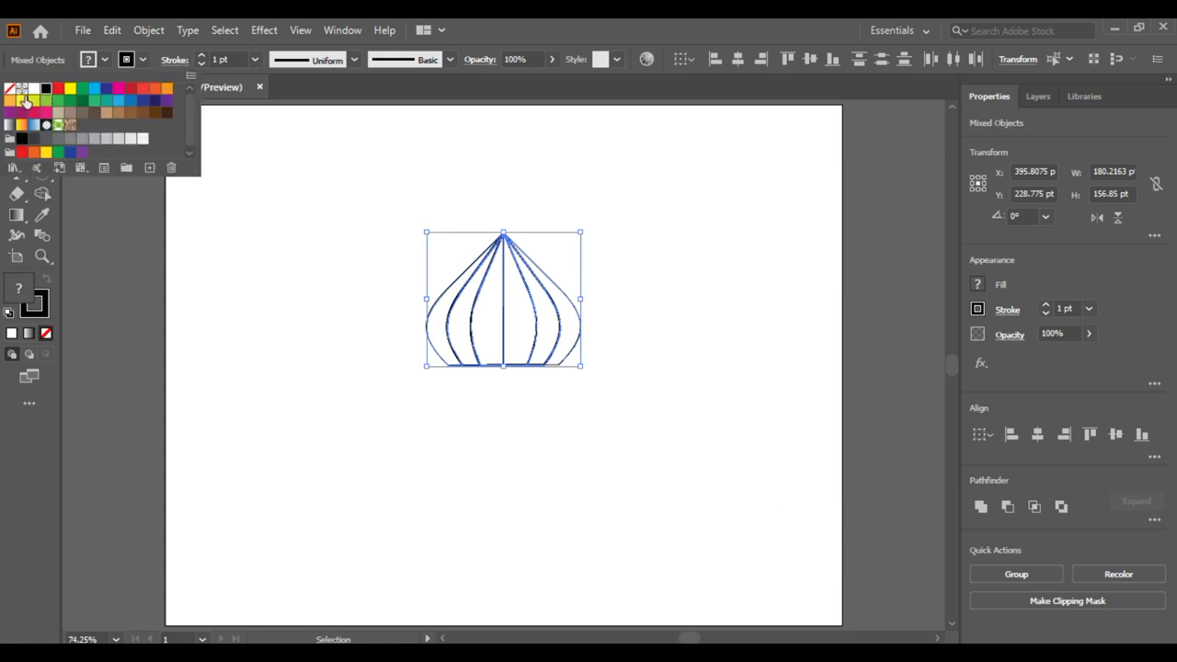
pyautogui.click(255, 59)
pyautogui.click(294, 257)
pyautogui.moveTo(547, 307); pyautogui.dragTo(440, 342)
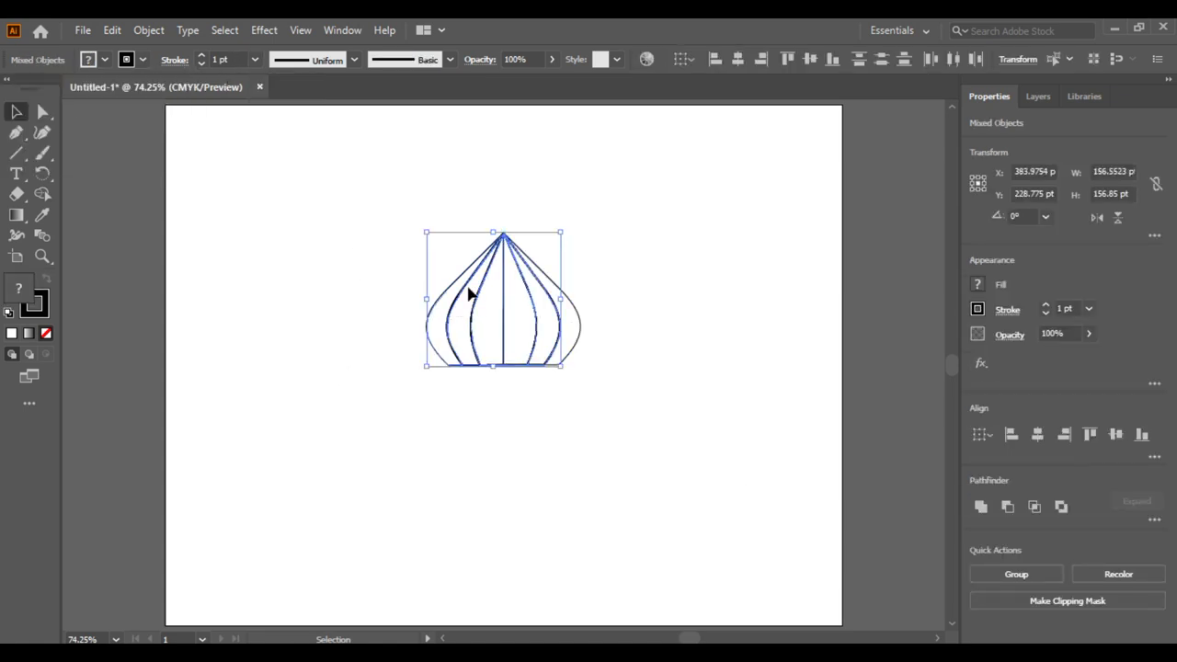
pyautogui.click(104, 60)
pyautogui.click(9, 100)
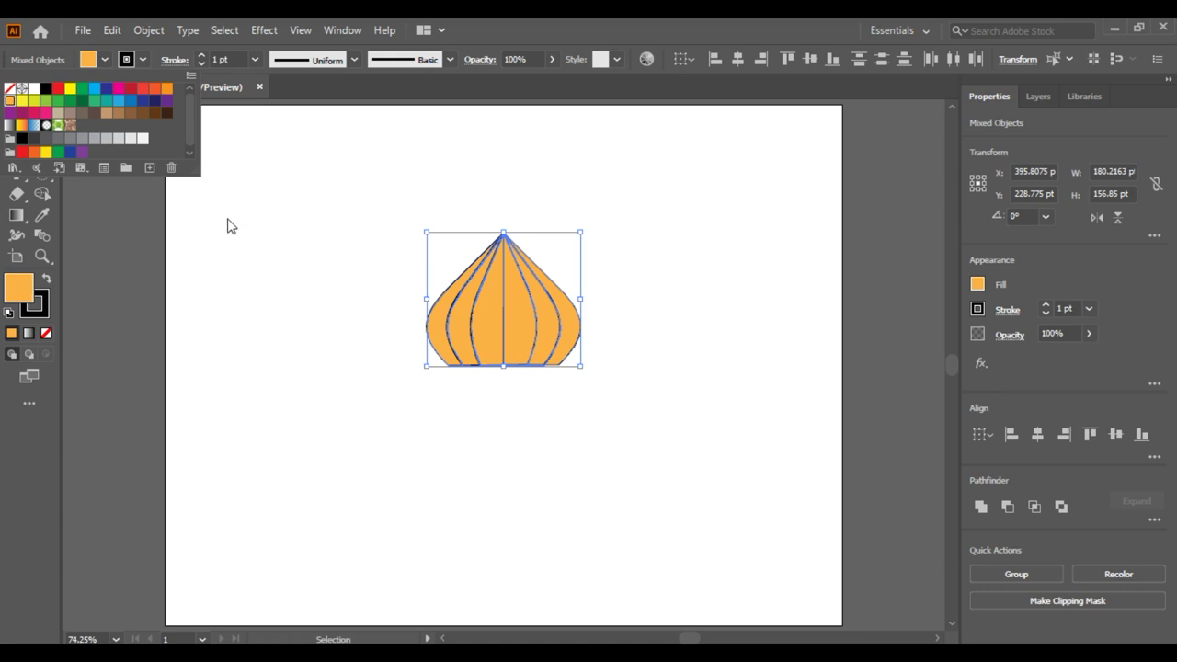
pyautogui.hotkey('alt', 'Tab')
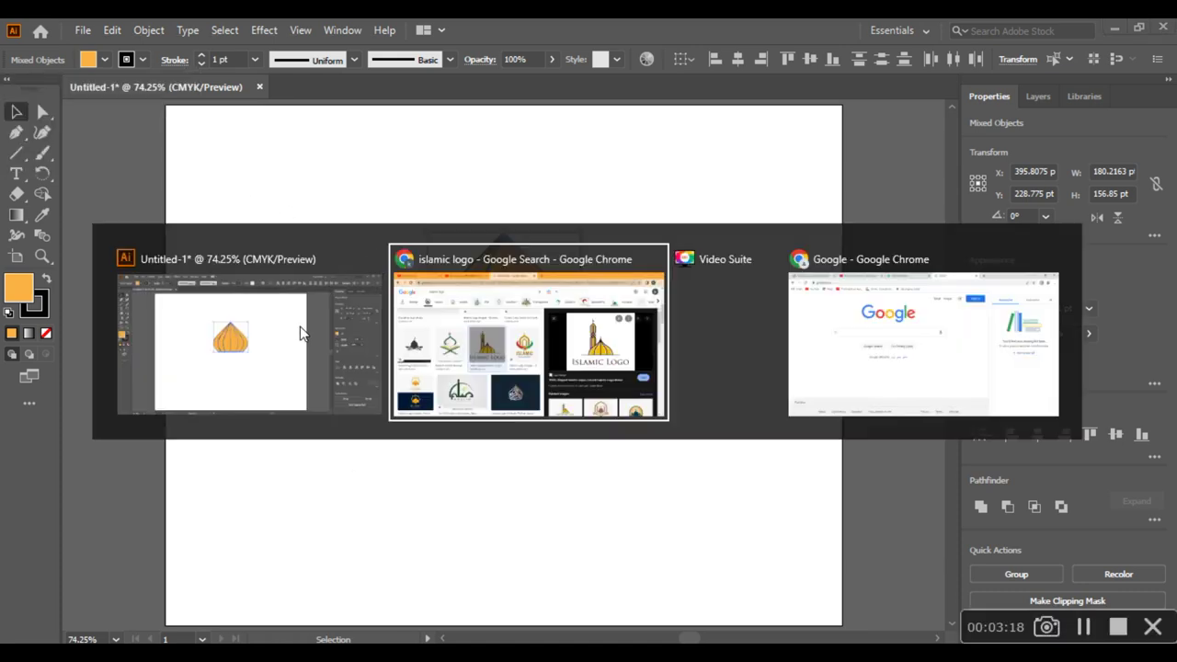
# Raise the centre line's top anchor above the dome's tip to form a spike
pyautogui.click(268, 233)
pyautogui.press('a')
pyautogui.moveTo(478, 203)
pyautogui.mouseDown()
pyautogui.moveTo(546, 253)
pyautogui.moveTo(499, 218)
pyautogui.mouseUp()
pyautogui.click(319, 239)
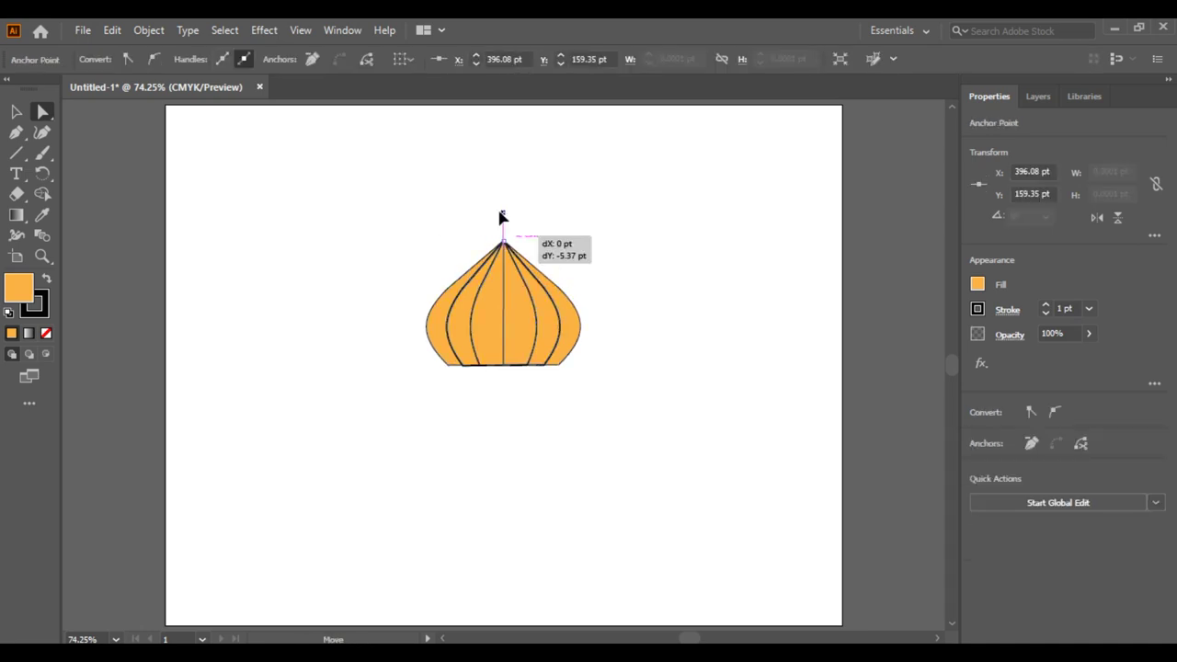
pyautogui.hotkey('ctrl', '+')
pyautogui.hotkey('ctrl', '+')
pyautogui.hotkey('ctrl', '+')
pyautogui.moveTo(511, 445); pyautogui.dragTo(509, 449)
pyautogui.click(126, 244)
pyautogui.scroll(-2, 574, 429)
pyautogui.scroll(-2, 573, 429)
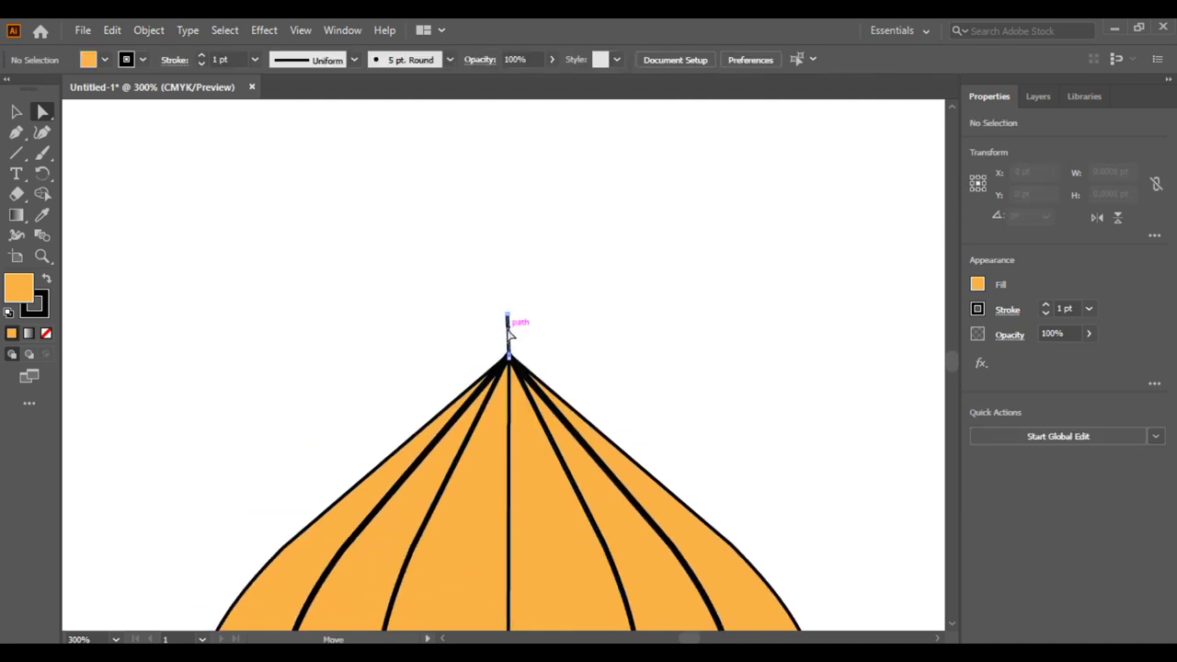
# Give the spike a 3 pt tapered elliptical width profile
pyautogui.click(508, 330)
pyautogui.press('v')
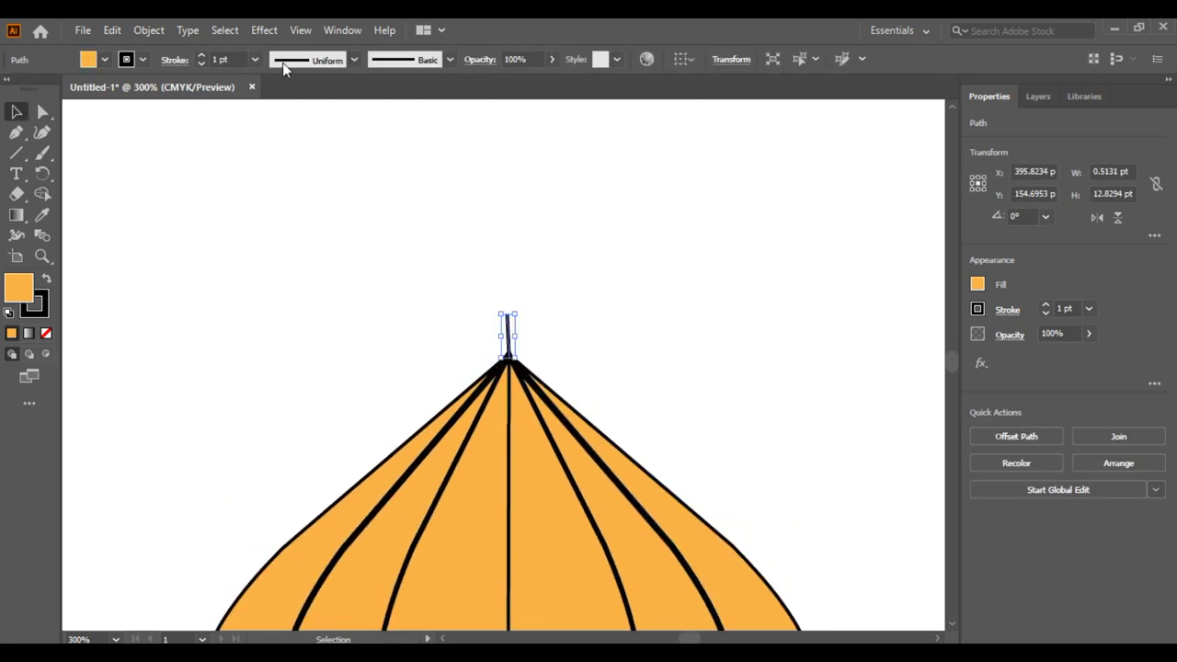
pyautogui.click(461, 240)
pyautogui.click(507, 340)
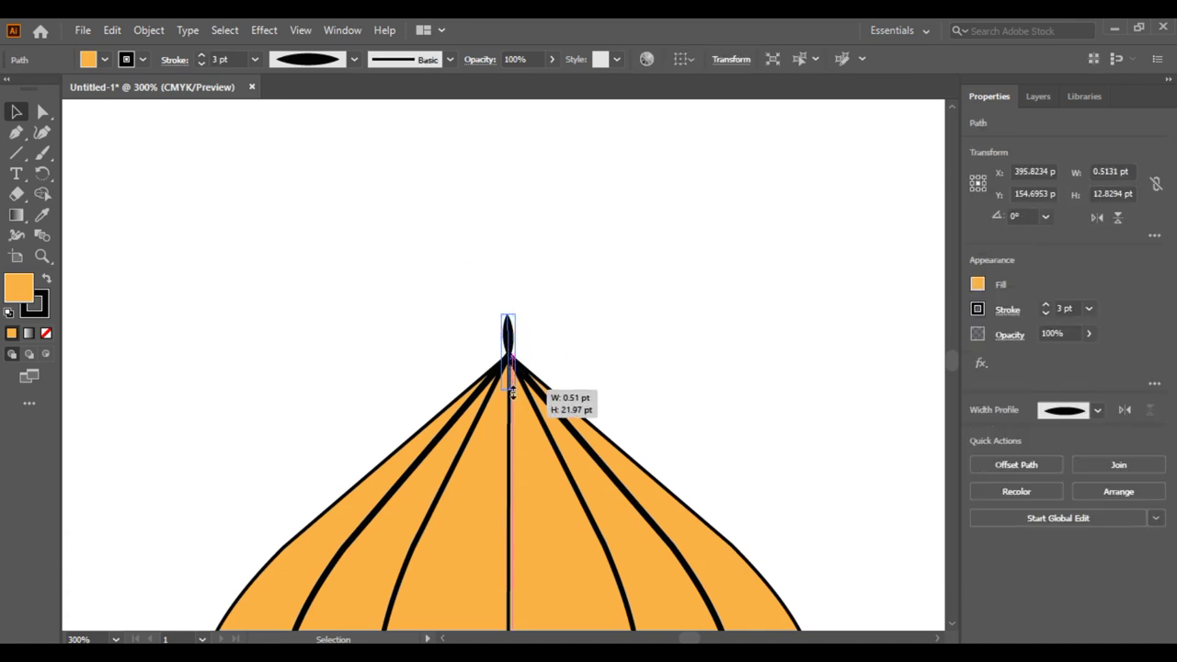
pyautogui.click(568, 303)
pyautogui.scroll(-8, 562, 299)
pyautogui.click(591, 415)
pyautogui.keyDown('shift'); pyautogui.click(319, 364); pyautogui.keyUp('shift')
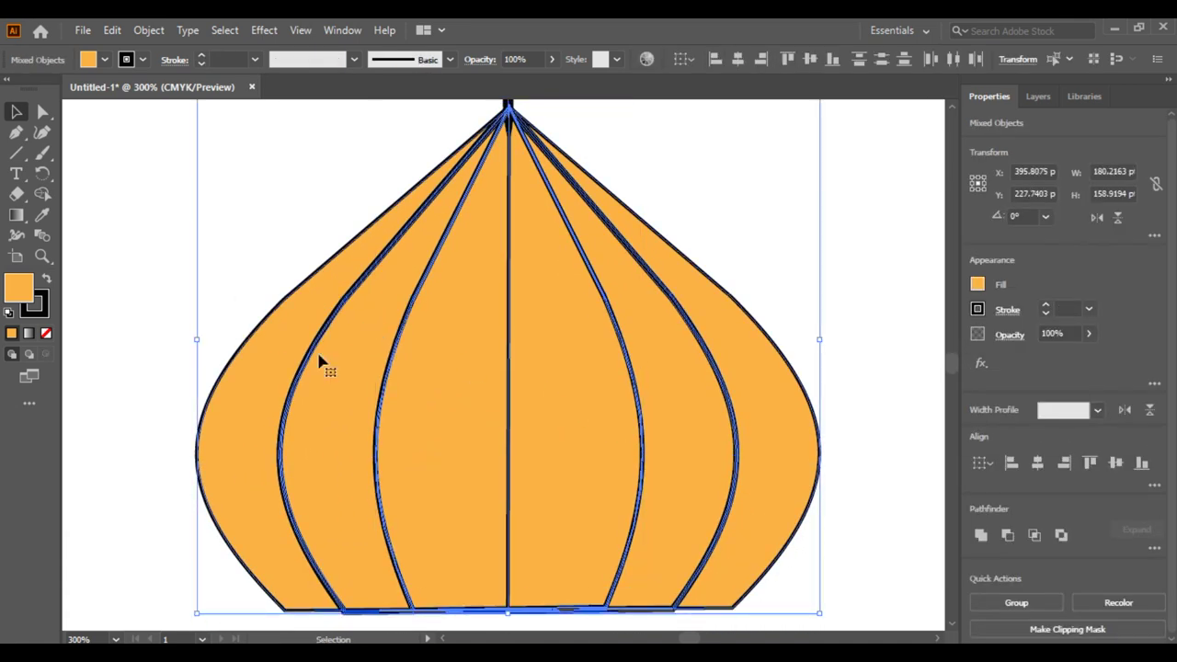
# Make the leftmost dome section a shape and spread the dome segments apart
pyautogui.hotkey('shift', 'm')
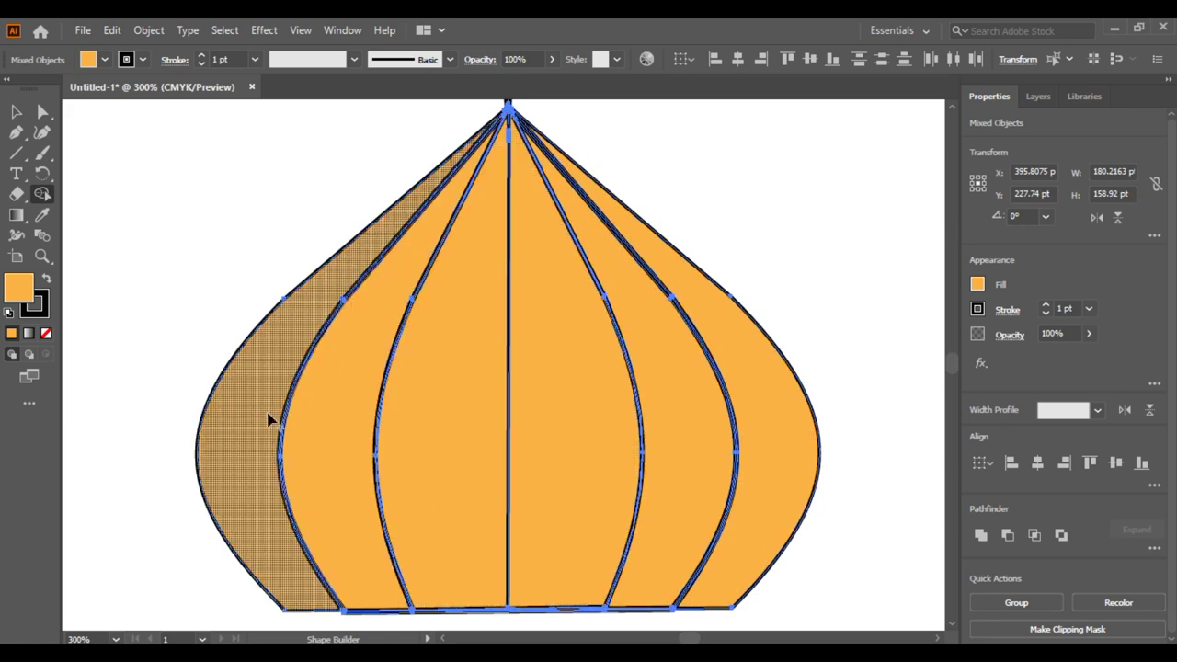
pyautogui.click(270, 420)
pyautogui.press('v')
pyautogui.click(286, 193)
pyautogui.click(286, 304)
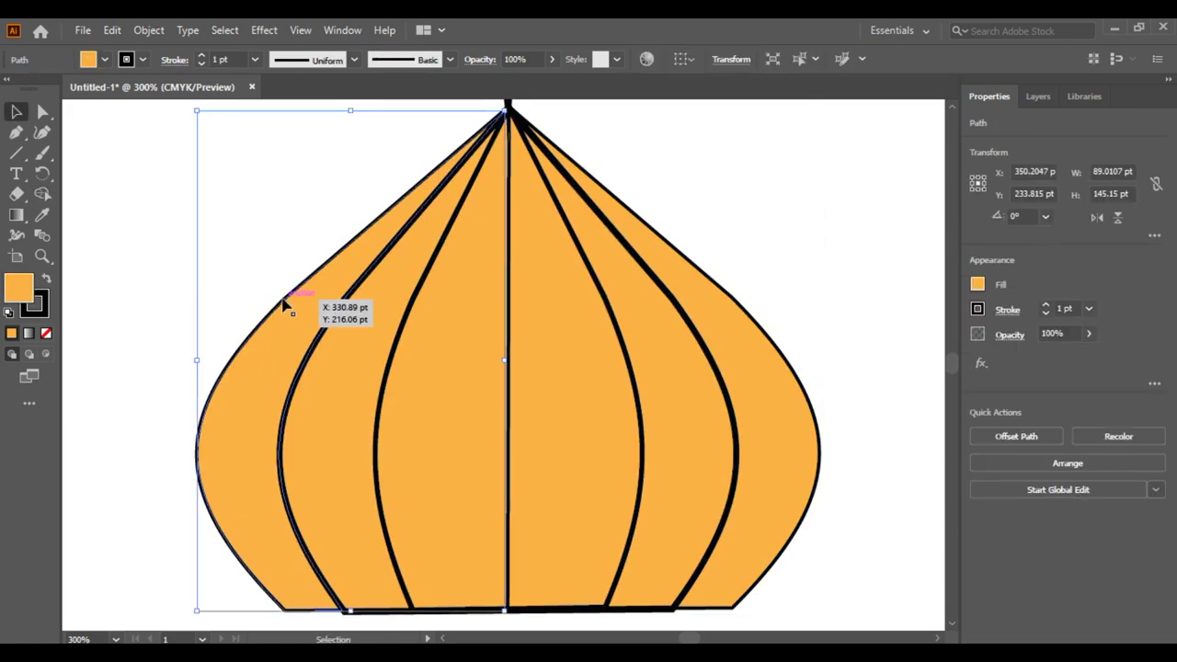
pyautogui.moveTo(285, 314); pyautogui.dragTo(190, 314)
pyautogui.moveTo(694, 353)
pyautogui.mouseDown()
pyautogui.moveTo(735, 354)
pyautogui.moveTo(625, 380)
pyautogui.moveTo(675, 340)
pyautogui.moveTo(677, 316)
pyautogui.mouseUp()
pyautogui.click(354, 288)
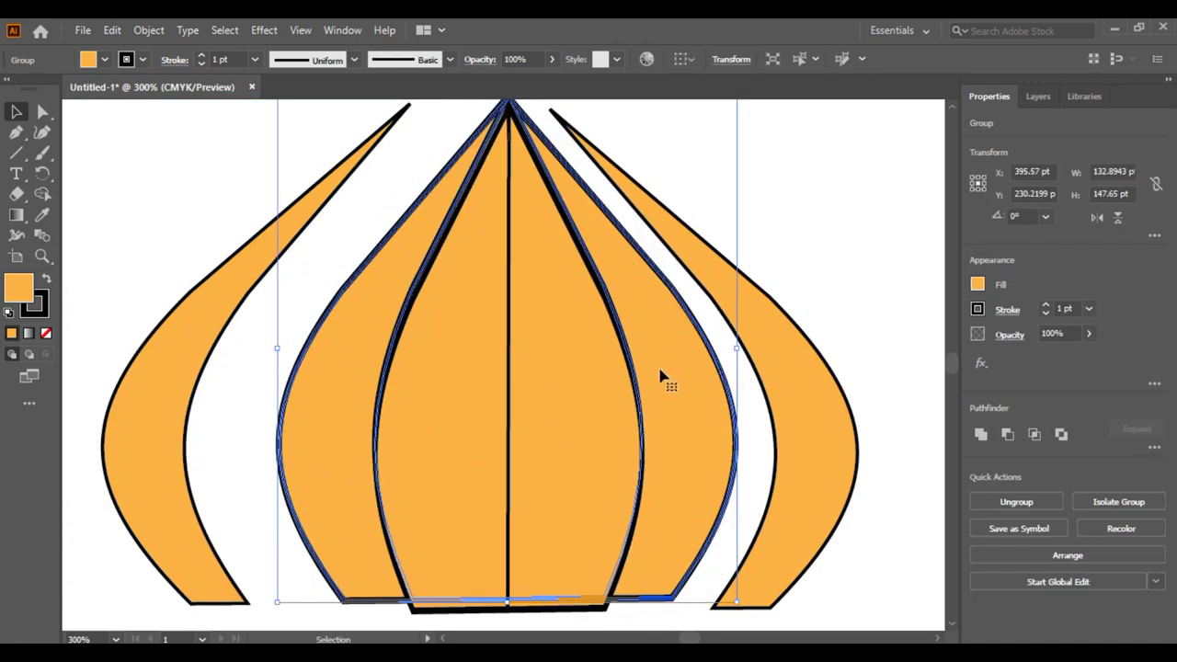
# Push the left and right outer segments back against the centre group and nudge them into place
pyautogui.moveTo(837, 407); pyautogui.dragTo(797, 408)
pyautogui.moveTo(198, 340); pyautogui.dragTo(297, 340)
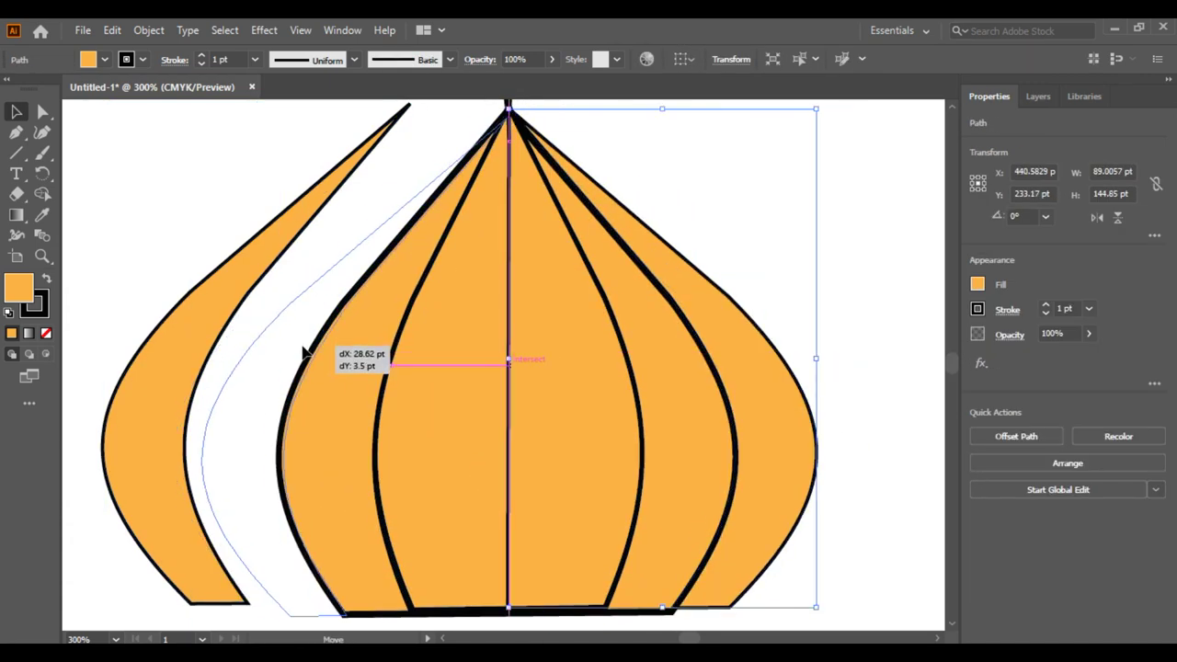
pyautogui.scroll(-5, 432, 322)
pyautogui.scroll(5, 386, 289)
pyautogui.scroll(-2, 704, 370)
pyautogui.click(581, 368)
pyautogui.scroll(2, 588, 284)
pyautogui.hscroll(4, 589, 284)
pyautogui.click(699, 465)
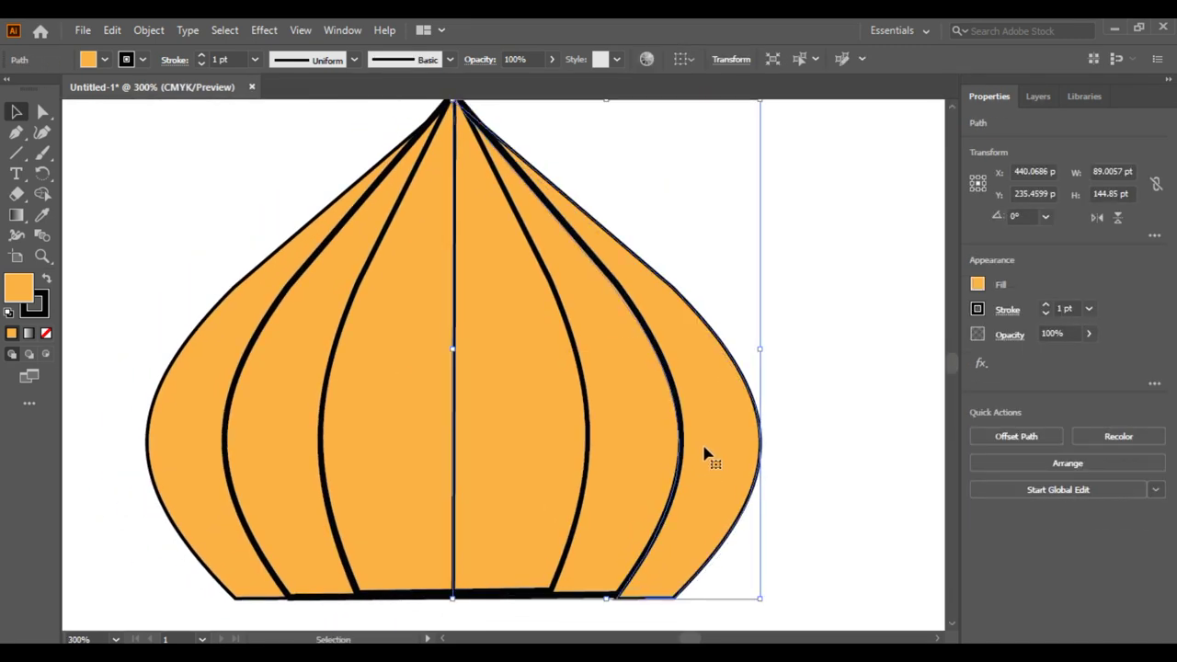
pyautogui.click(193, 411)
pyautogui.scroll(-1, 452, 388)
pyautogui.scroll(1, 300, 137)
pyautogui.press('Left')
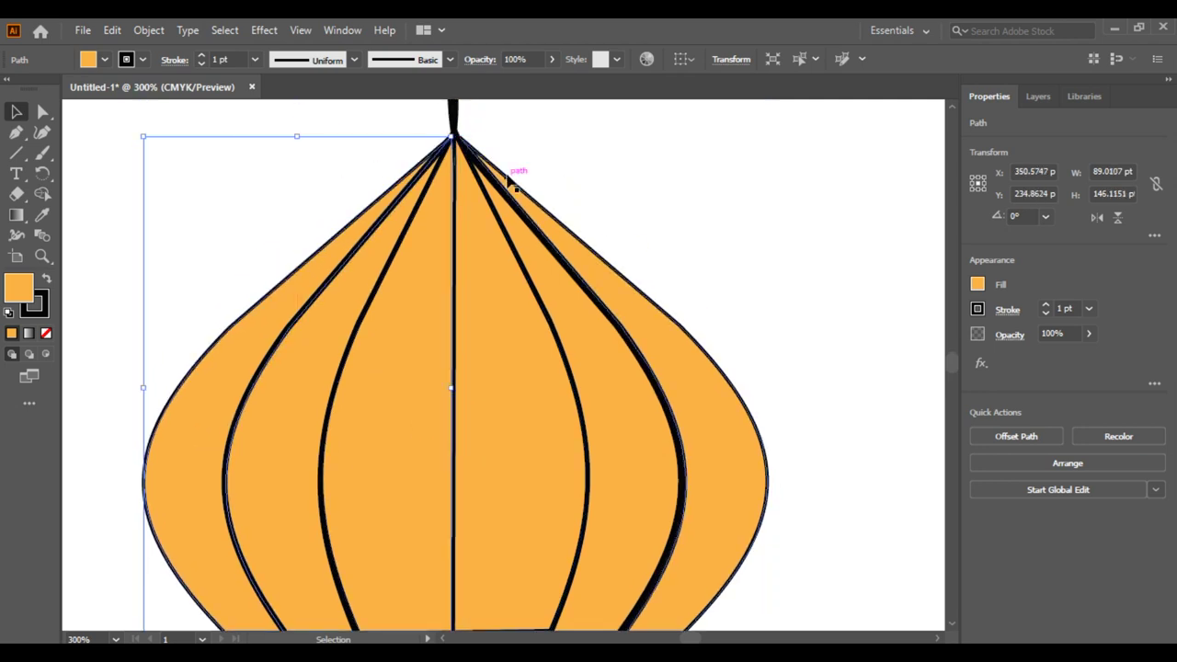
pyautogui.scroll(-2, 498, 380)
pyautogui.click(230, 543)
pyautogui.click(497, 533)
pyautogui.click(552, 566)
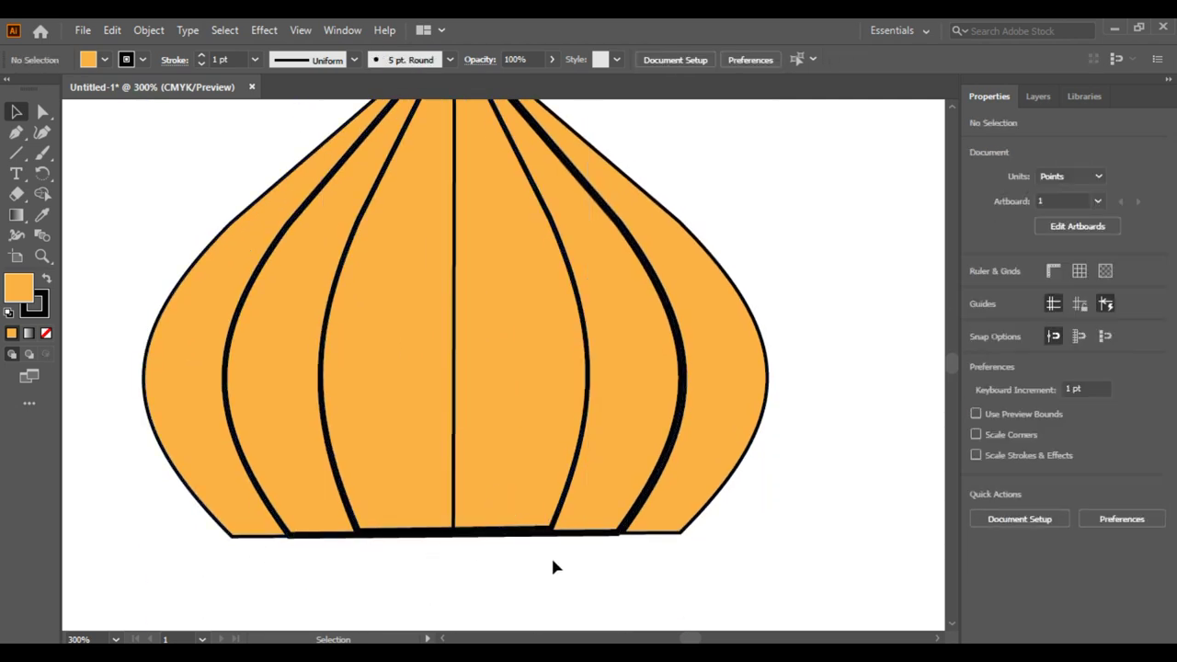
# Apply a tapered width profile to the dome's stem and widen it into a pointed spike
pyautogui.hotkey('ctrl', '1')
pyautogui.click(501, 193)
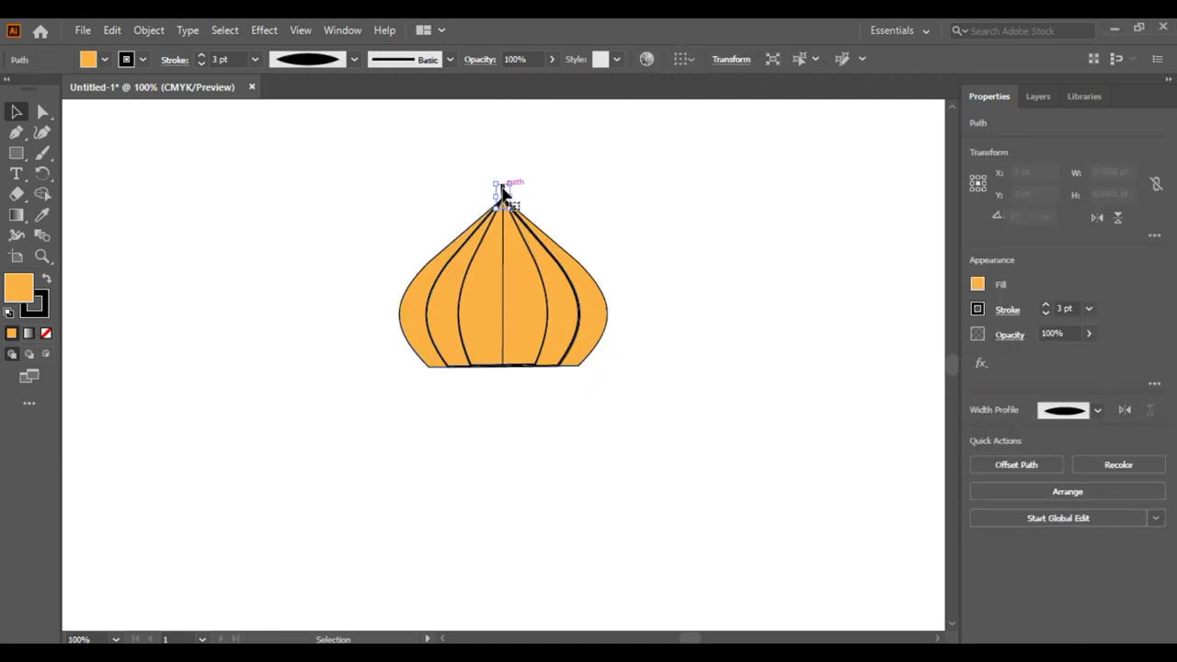
pyautogui.click(353, 59)
pyautogui.click(320, 252)
pyautogui.click(415, 173)
pyautogui.click(502, 195)
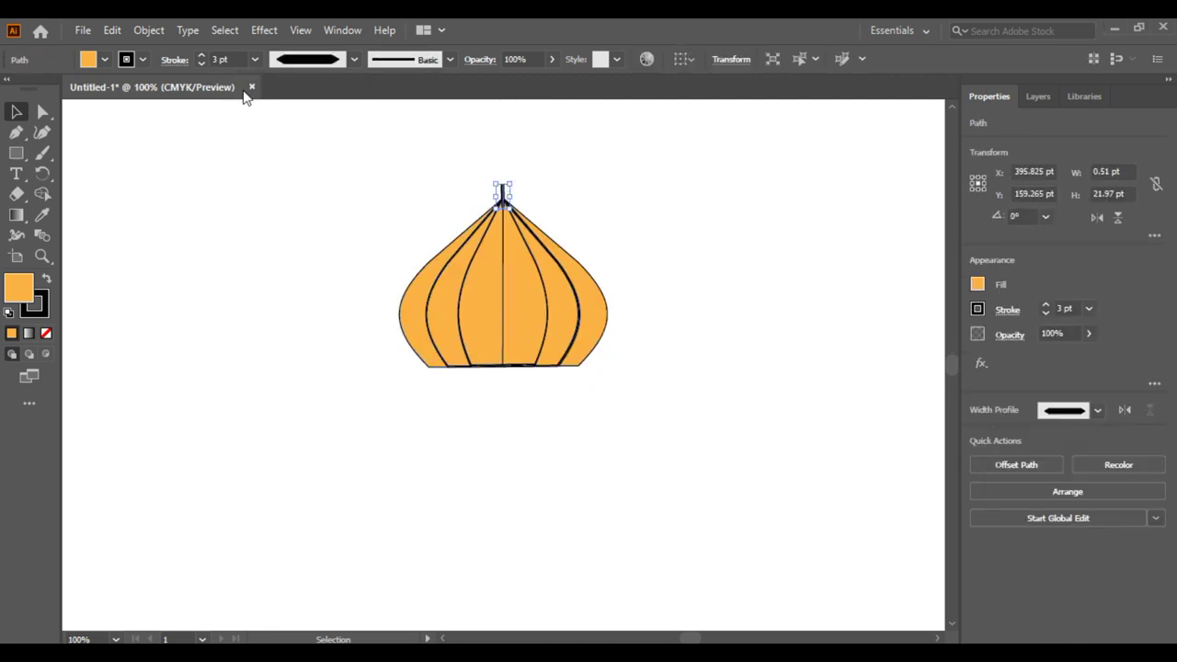
pyautogui.hotkey('ctrl', '+')
pyautogui.hotkey('ctrl', '+')
pyautogui.moveTo(503, 370); pyautogui.dragTo(511, 364)
pyautogui.press('v')
pyautogui.click(334, 233)
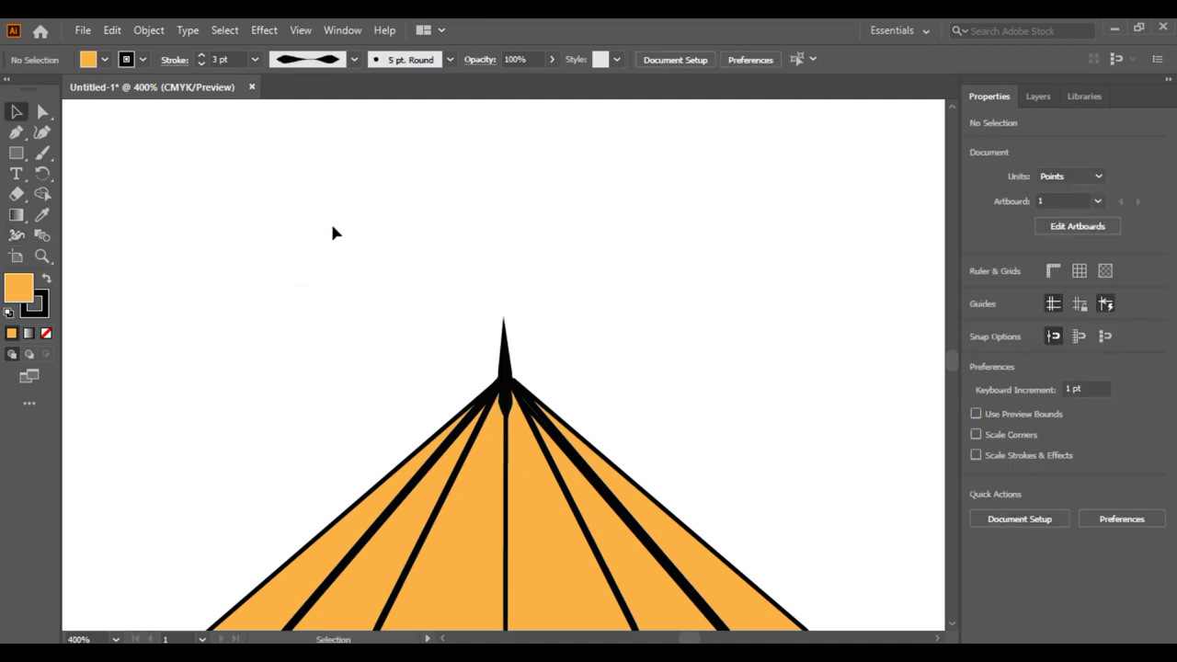
pyautogui.hotkey('ctrl', '0')
# Draw a tall orange 48.5 × 138 pt rectangle left of the dome
pyautogui.hotkey('ctrl', '+')
pyautogui.hscroll(-5, 298, 236)
pyautogui.press('m')
pyautogui.moveTo(260, 222)
pyautogui.mouseDown()
pyautogui.moveTo(354, 455)
pyautogui.moveTo(344, 459)
pyautogui.mouseUp()
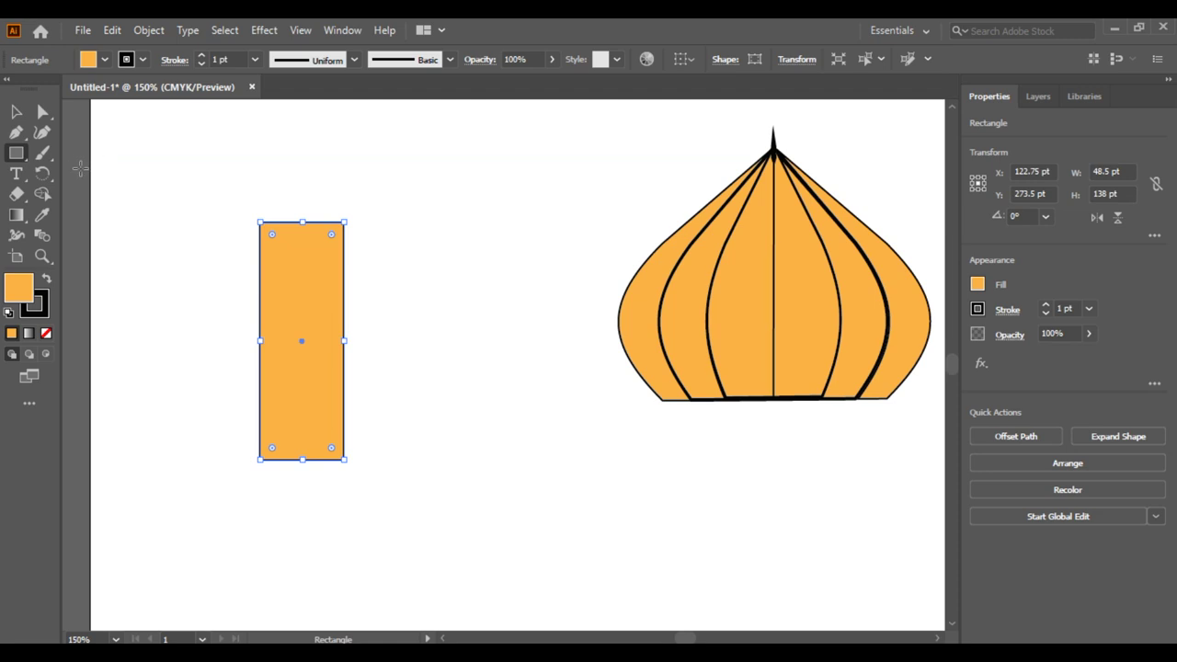
# Add a top-centre anchor to the rectangle and raise it into a pointed peak
pyautogui.click(301, 223)
pyautogui.press('a')
pyautogui.moveTo(301, 223); pyautogui.dragTo(303, 206)
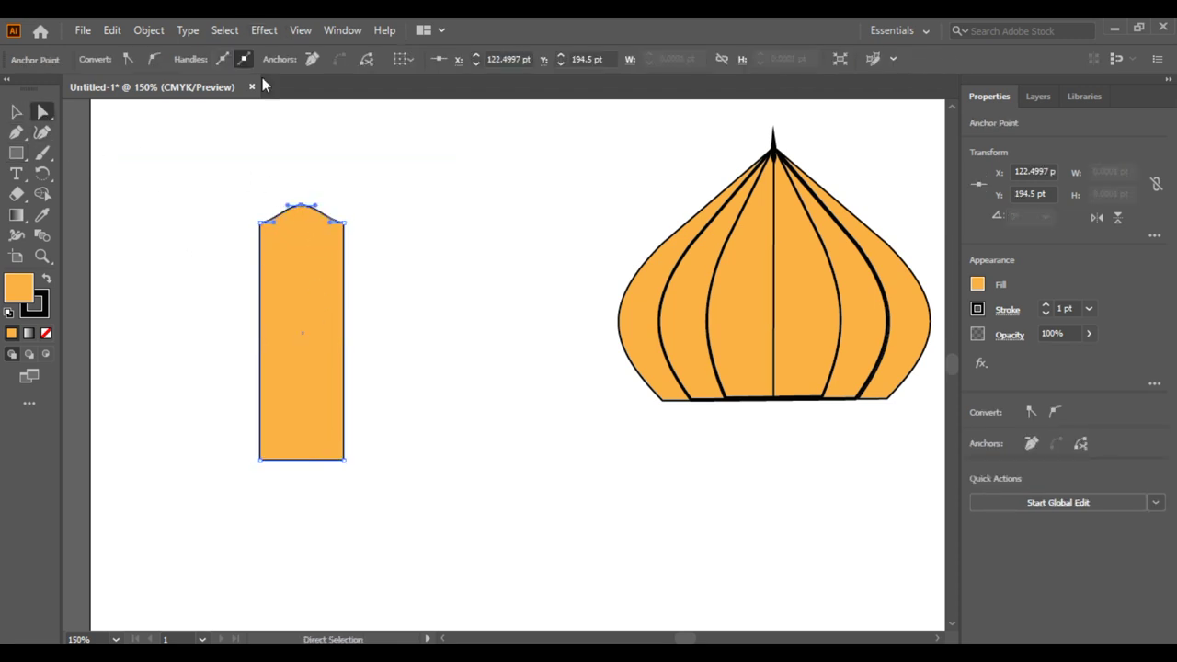
pyautogui.click(303, 207)
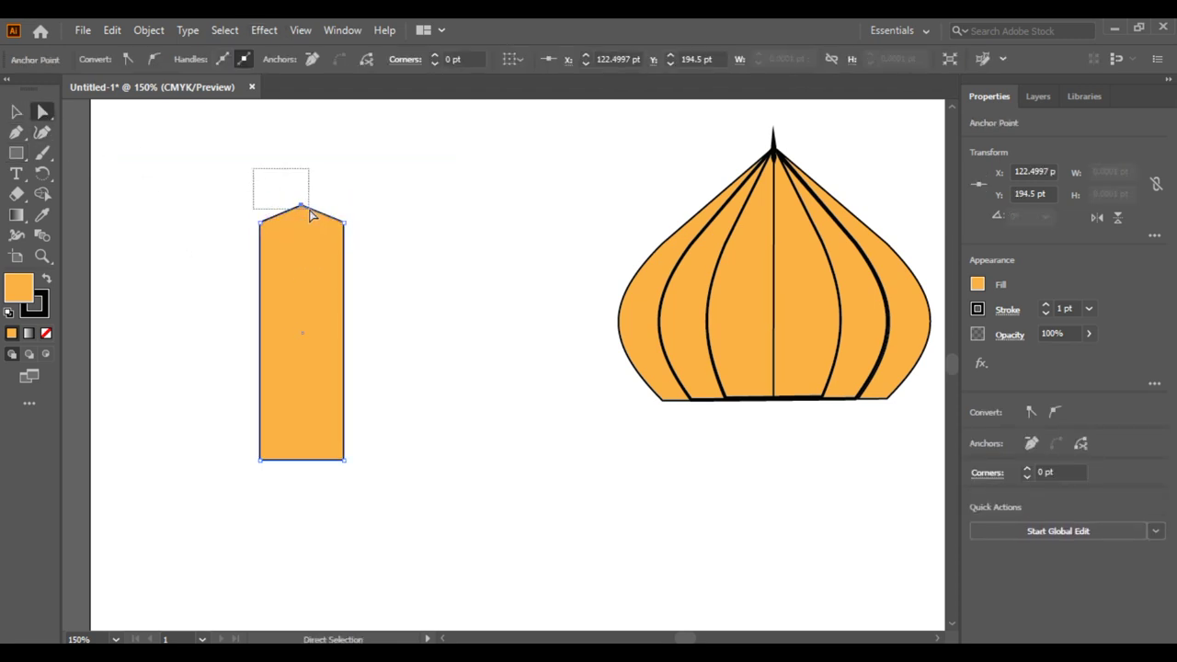
pyautogui.moveTo(302, 190); pyautogui.dragTo(306, 198)
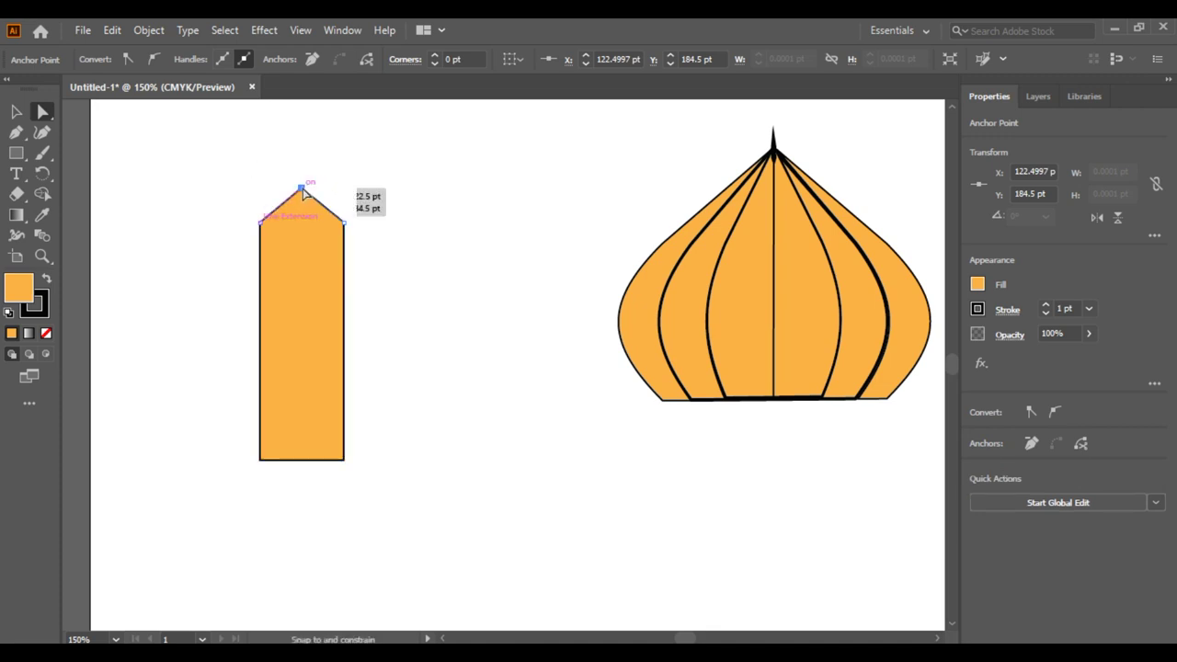
pyautogui.press('v')
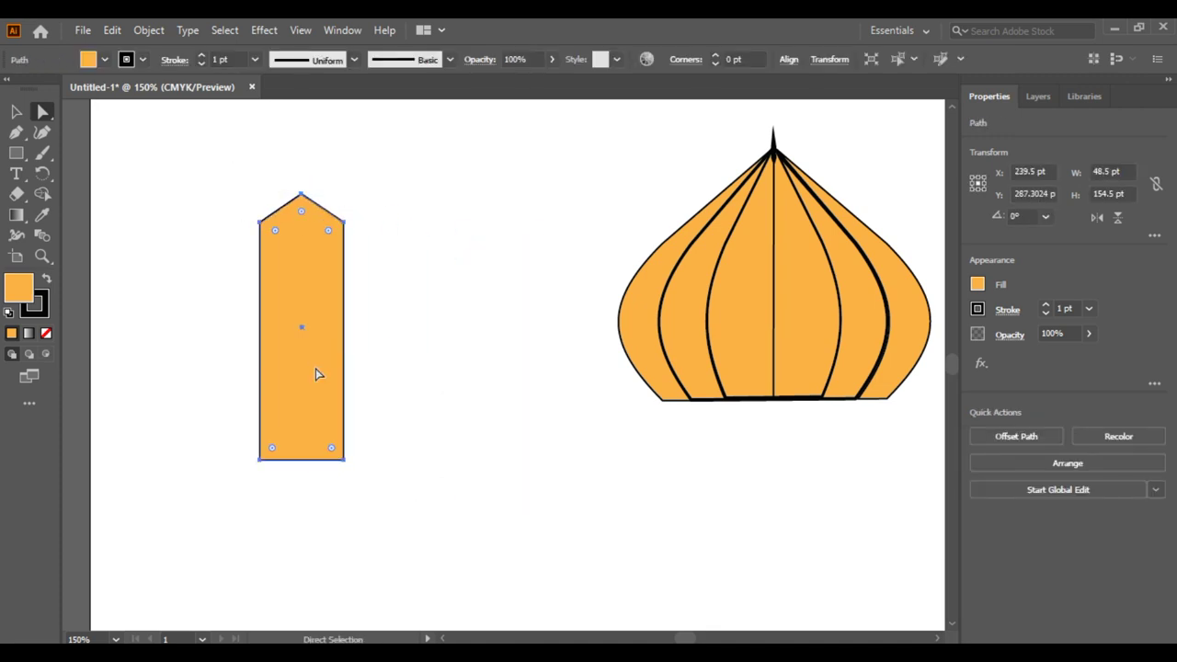
# Scale a narrower pointed copy inside the pillar to form edge strips
pyautogui.moveTo(346, 325)
pyautogui.mouseDown()
pyautogui.moveTo(317, 266)
pyautogui.moveTo(303, 442)
pyautogui.mouseUp()
pyautogui.click(410, 357)
pyautogui.scroll(1, 443, 331)
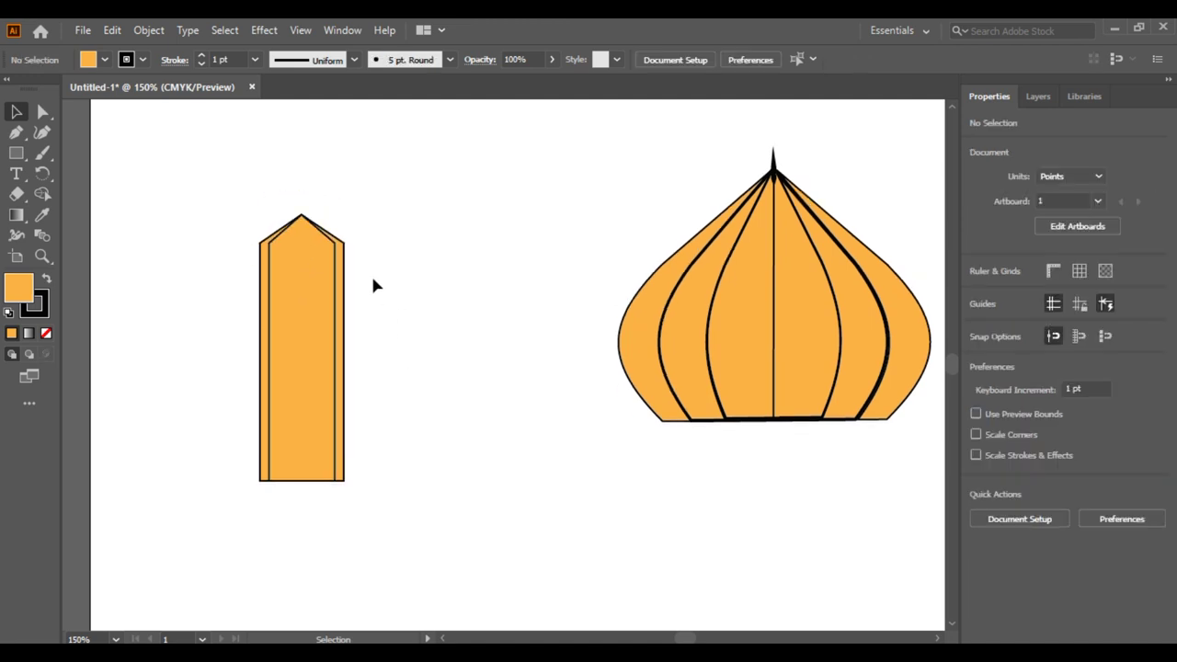
# Draw a diamond above the pillar, enlarge an outer copy to about 60 pt, and send it to back
pyautogui.press('m')
pyautogui.moveTo(180, 138)
pyautogui.mouseDown()
pyautogui.moveTo(232, 191)
pyautogui.moveTo(311, 209)
pyautogui.mouseUp()
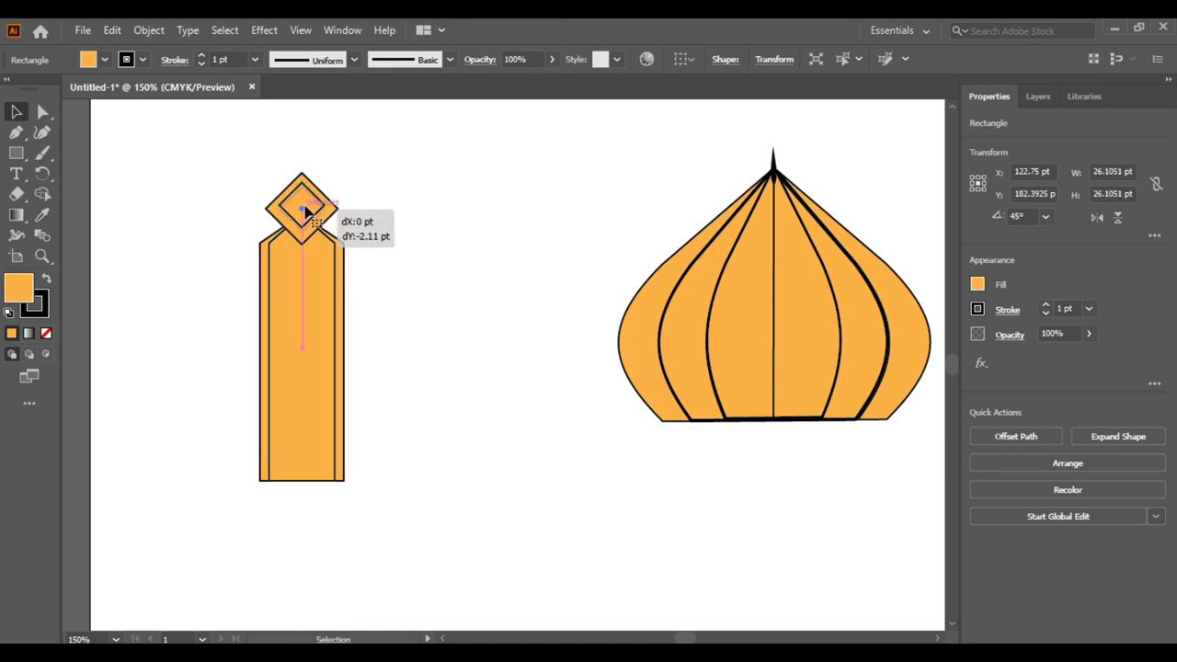
pyautogui.click(336, 218)
pyautogui.moveTo(337, 208)
pyautogui.mouseDown()
pyautogui.moveTo(372, 208)
pyautogui.moveTo(317, 216)
pyautogui.mouseUp()
pyautogui.hotkey('ctrl', 'shift', '[')
# Centre the outer diamond on the inner diamond using Align
pyautogui.hotkey('ctrl', 'shift', 'a')
pyautogui.click(317, 213)
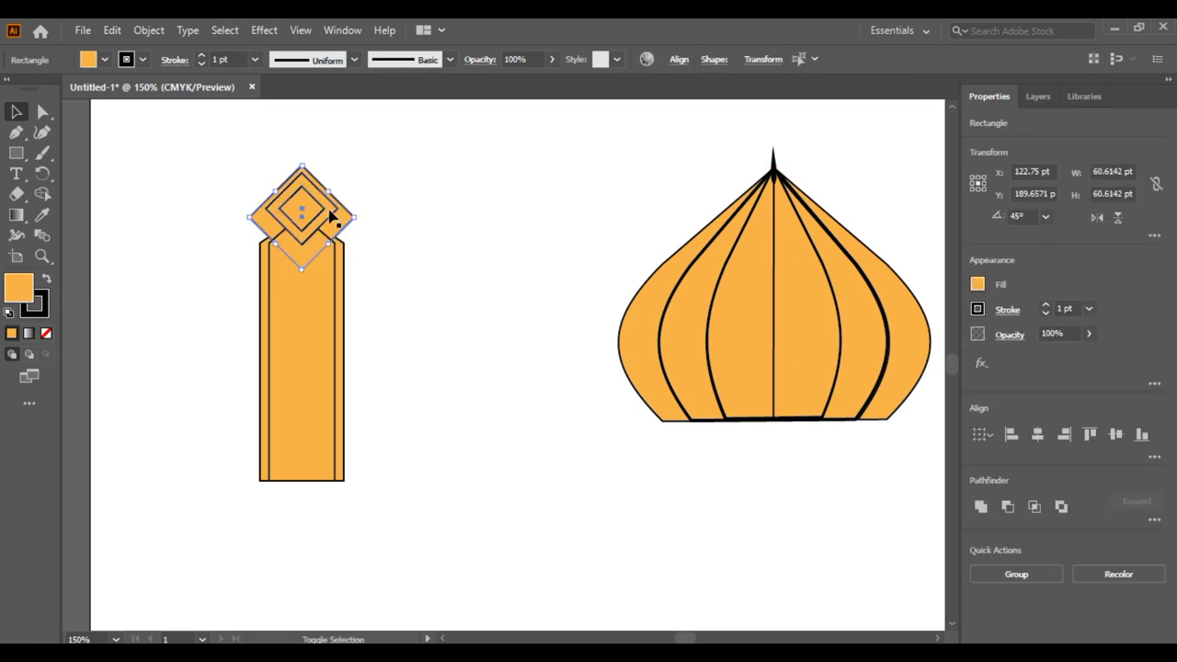
pyautogui.keyDown('shift'); pyautogui.click(353, 216); pyautogui.keyUp('shift')
pyautogui.click(679, 58)
pyautogui.click(640, 107)
pyautogui.moveTo(205, 467); pyautogui.dragTo(434, 406)
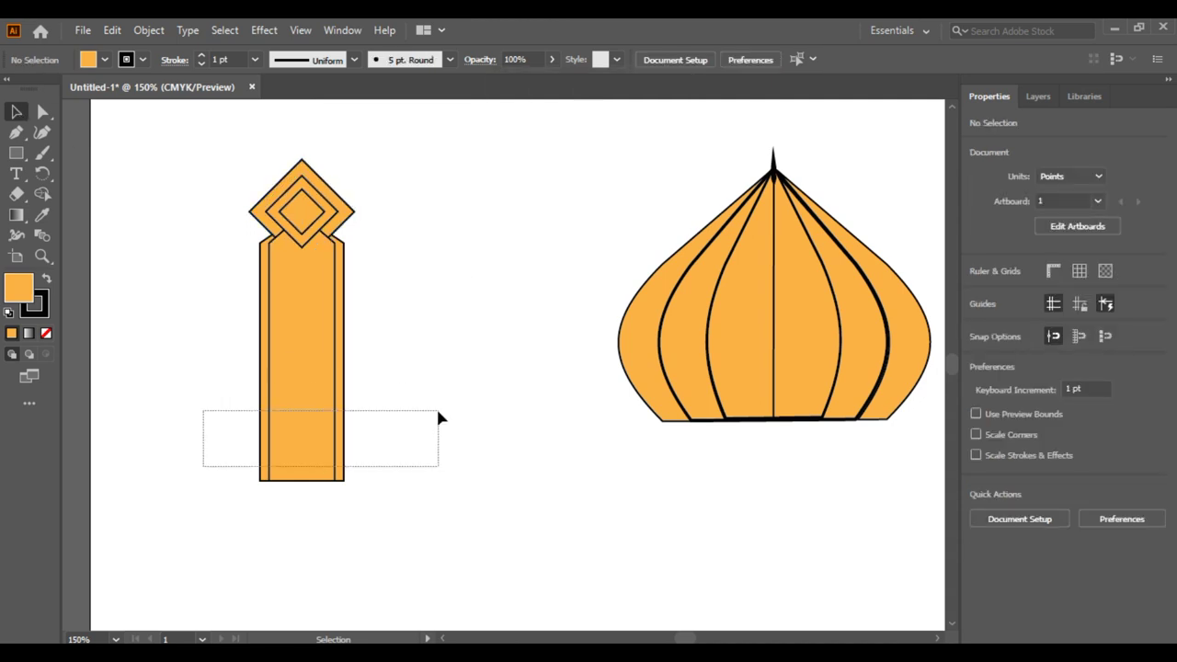
# Paste a copy of the pillar, flip it 180°, and set it above the diamonds
pyautogui.hotkey('ctrl', 'c')
pyautogui.hotkey('ctrl', 'v')
pyautogui.moveTo(556, 229); pyautogui.dragTo(459, 485)
pyautogui.moveTo(507, 364); pyautogui.dragTo(346, 289)
pyautogui.scroll(5, 348, 289)
pyautogui.moveTo(306, 493); pyautogui.dragTo(306, 286)
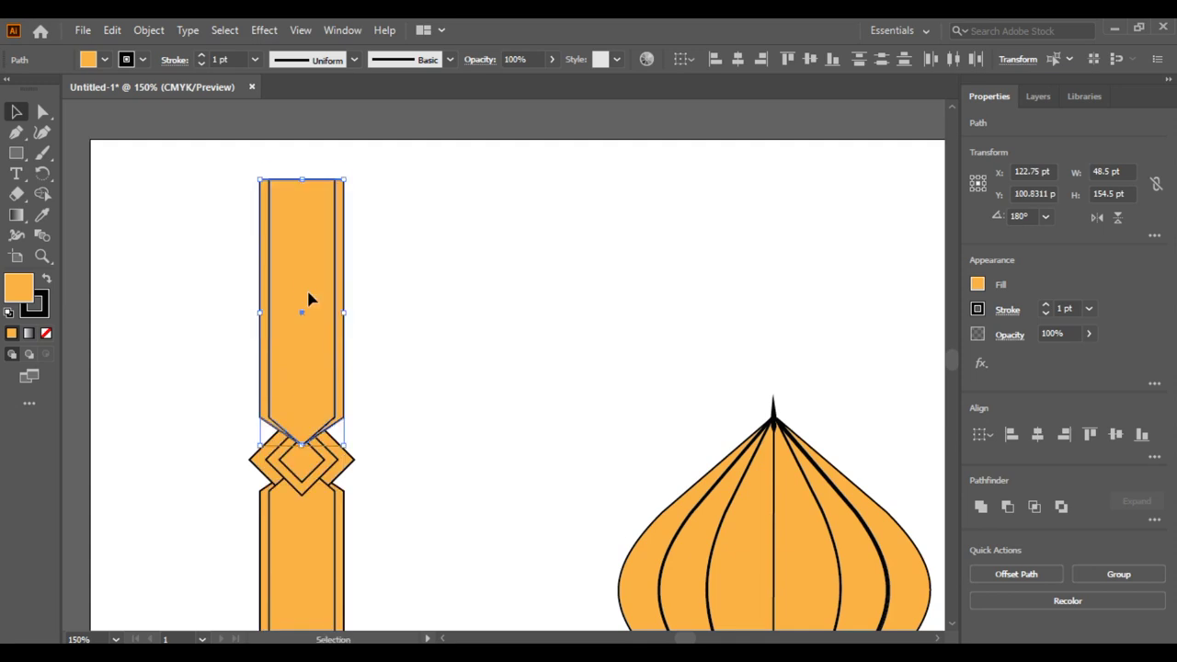
pyautogui.moveTo(306, 297); pyautogui.dragTo(306, 309)
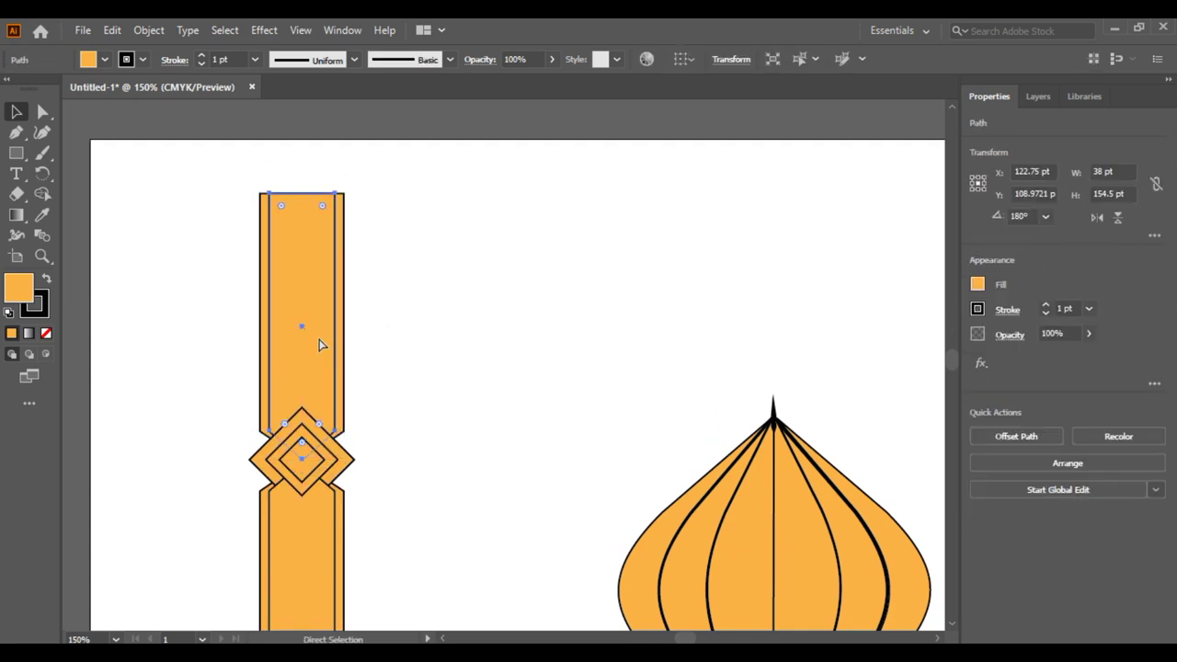
# Shorten the flipped pillar and pull its top anchor up into a rounded cap
pyautogui.click(357, 276)
pyautogui.moveTo(192, 165); pyautogui.dragTo(433, 266)
pyautogui.hotkey('shift', 'Down')
pyautogui.hotkey('shift', 'Down')
pyautogui.hotkey('shift', 'Down')
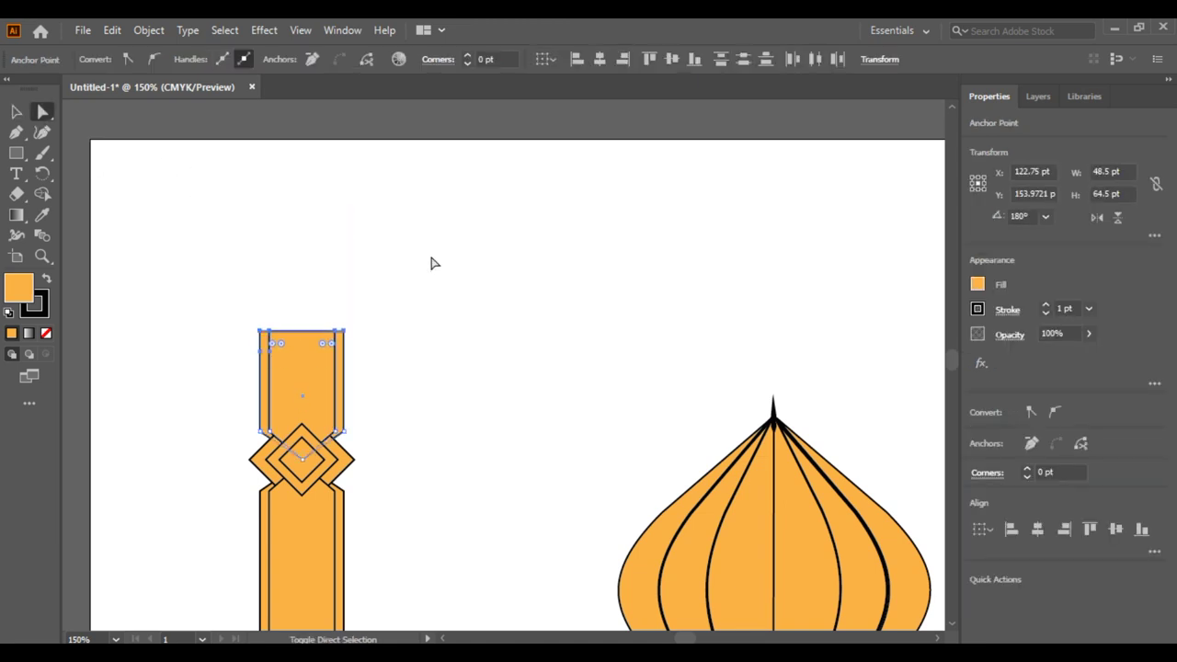
pyautogui.click(345, 296)
pyautogui.hotkey('ctrl', 'z')
pyautogui.press('v')
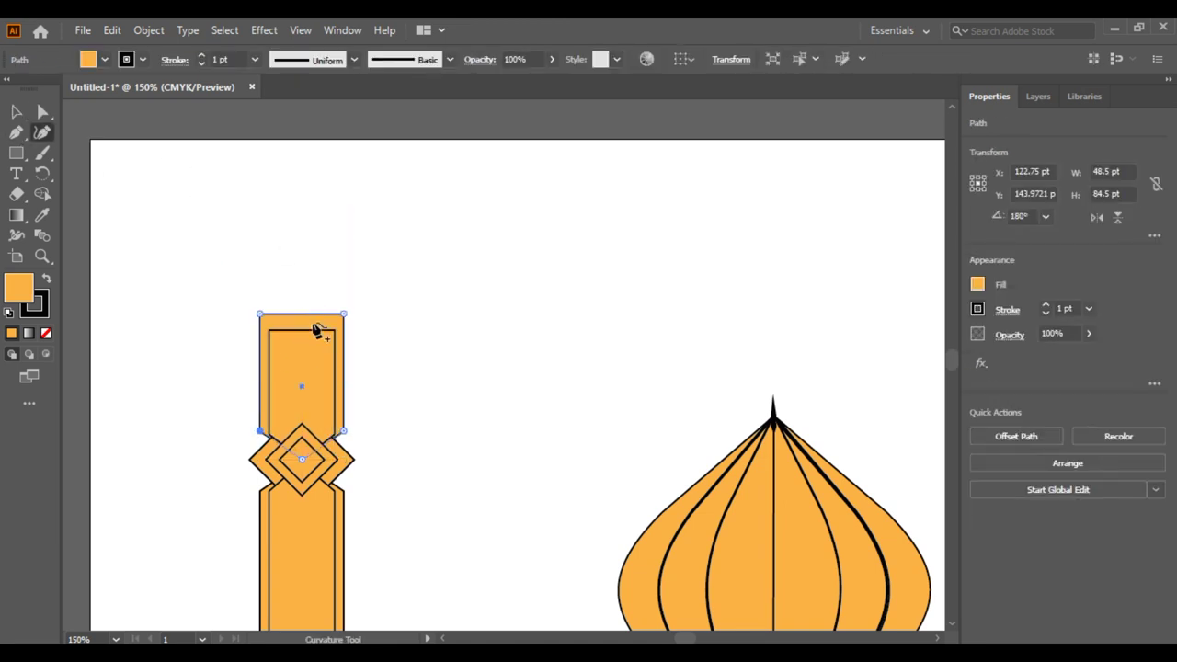
pyautogui.click(43, 110)
pyautogui.click(301, 314)
pyautogui.moveTo(302, 291); pyautogui.dragTo(337, 309)
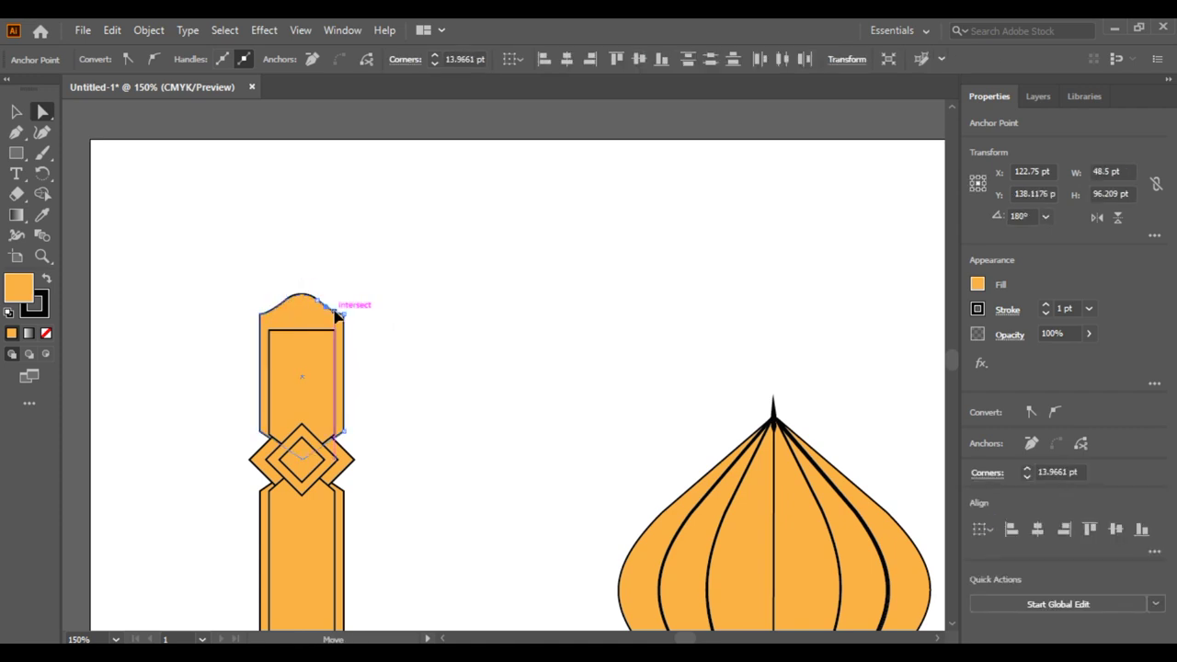
pyautogui.scroll(-1, 336, 282)
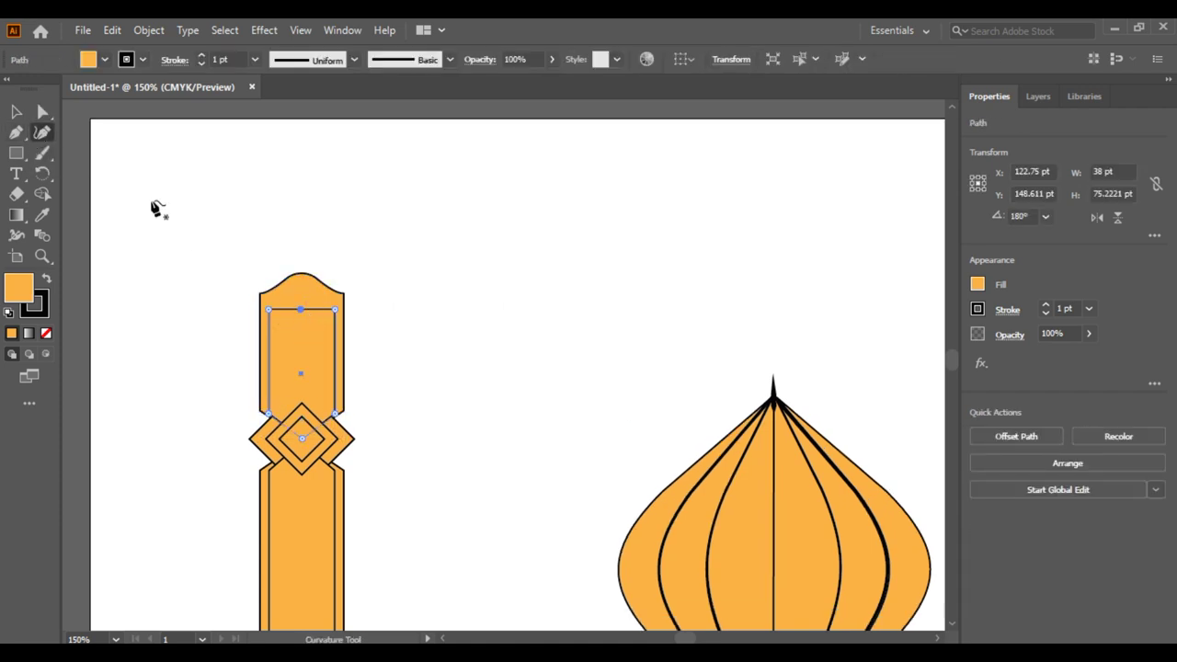
# Stretch the minaret's inner hexagon upward into a peak toward the top
pyautogui.moveTo(303, 314); pyautogui.dragTo(303, 272)
pyautogui.press('a')
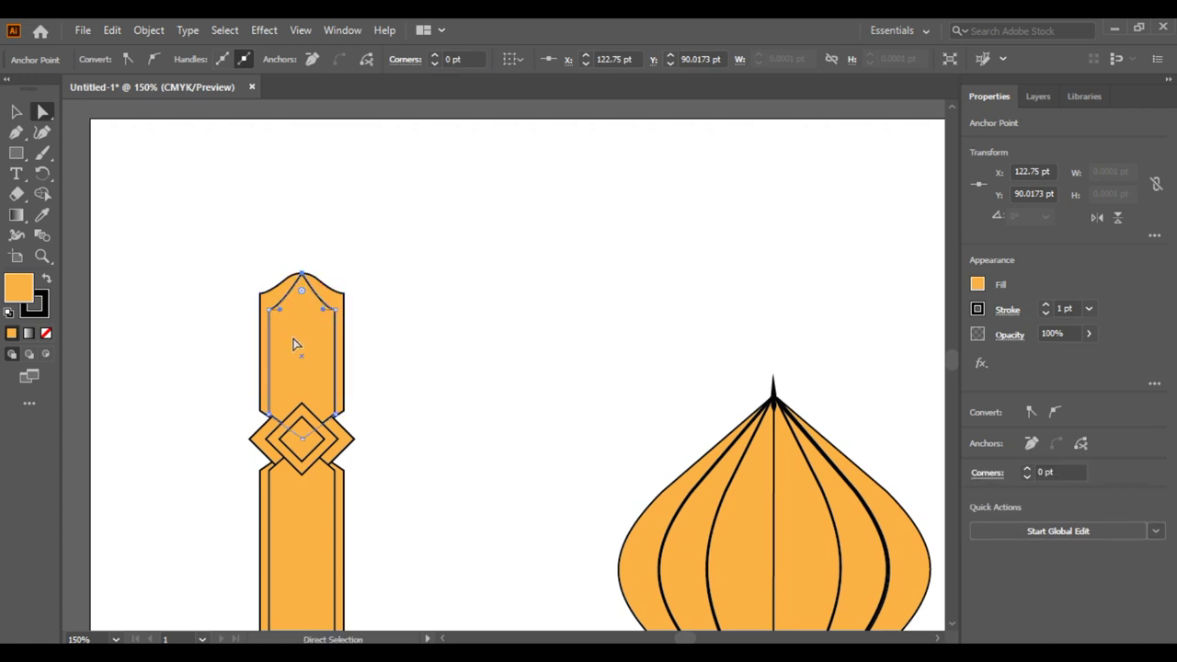
pyautogui.click(307, 341)
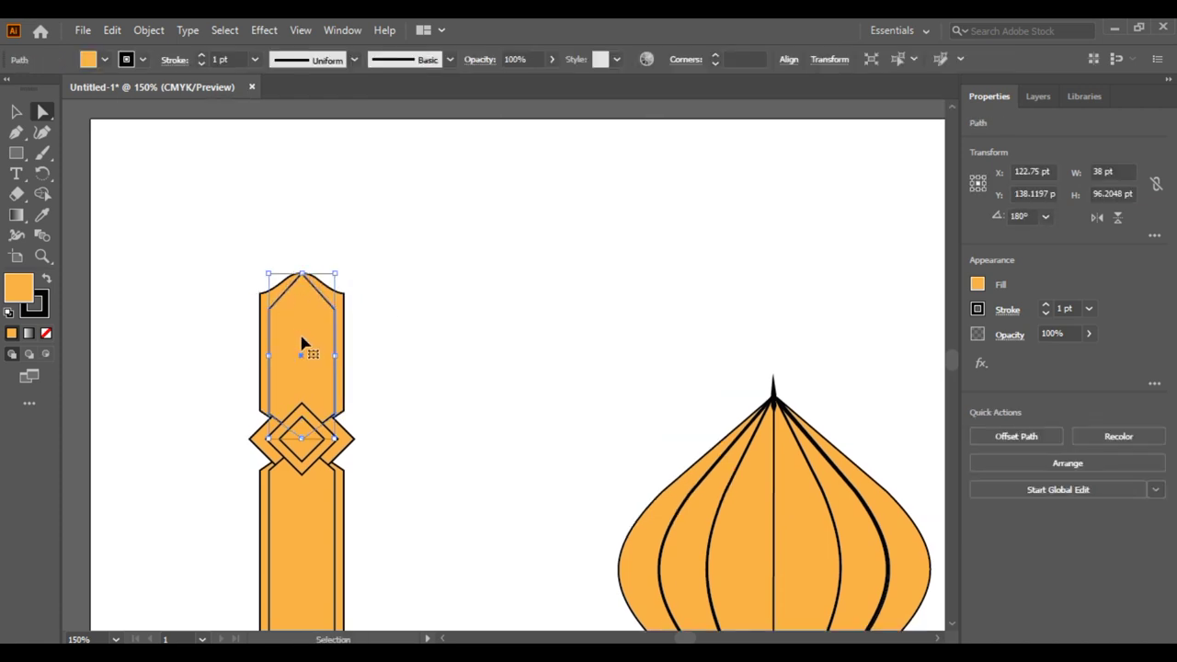
pyautogui.click(16, 112)
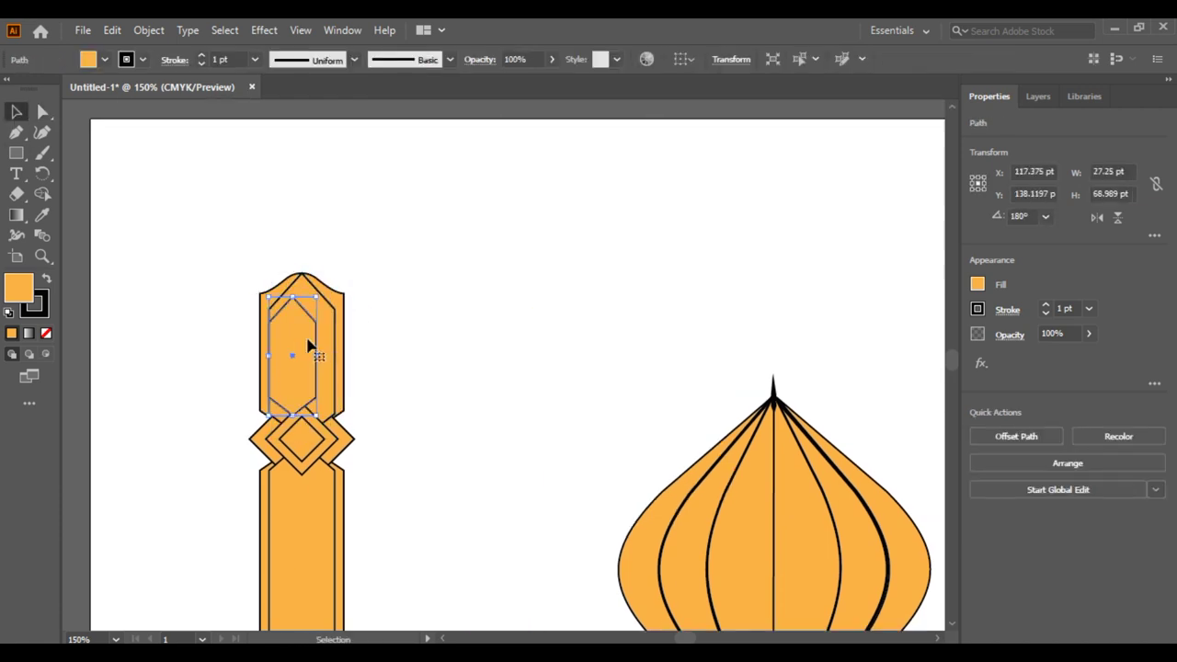
pyautogui.moveTo(315, 368); pyautogui.dragTo(307, 408)
pyautogui.click(332, 332)
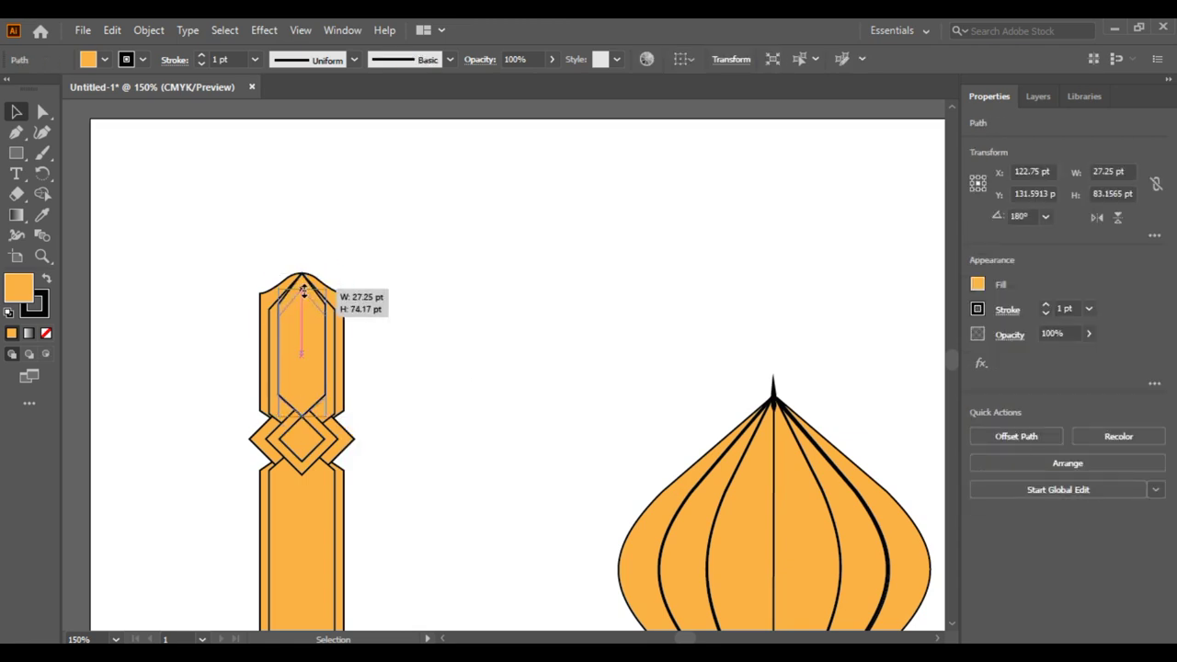
pyautogui.click(44, 112)
pyautogui.click(302, 274)
# Copy the inner hexagon and place it on top as the minaret's pointed cap
pyautogui.press('v')
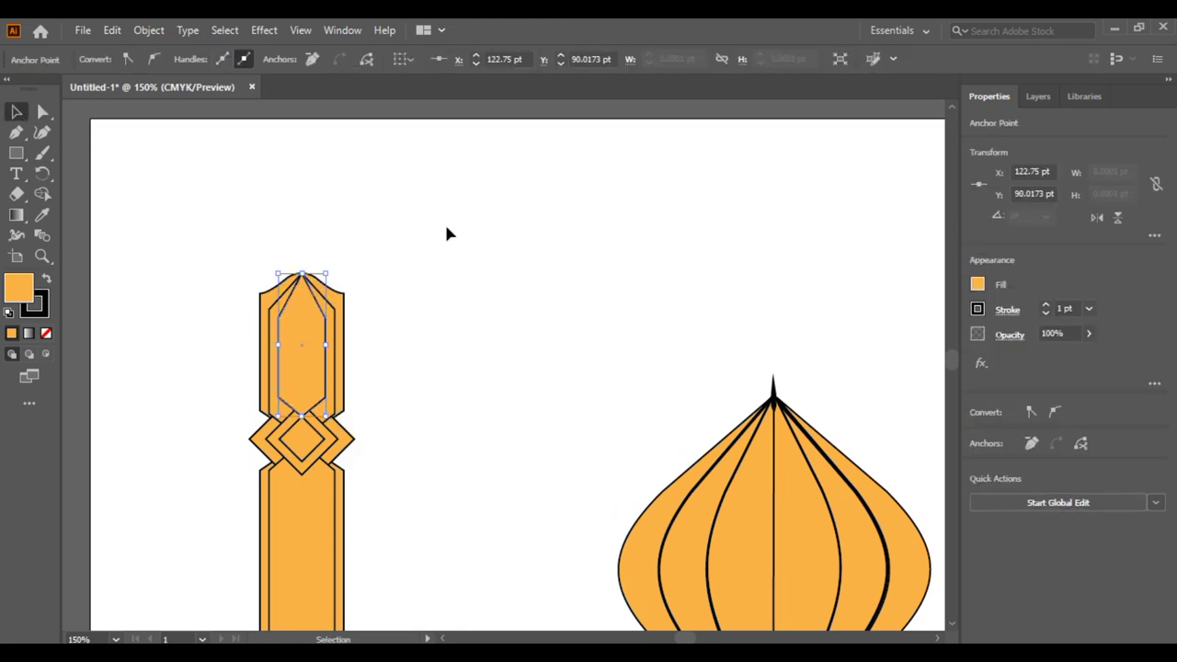
pyautogui.click(447, 233)
pyautogui.click(334, 349)
pyautogui.hotkey('ctrl', 'c')
pyautogui.hotkey('ctrl', 'v')
pyautogui.moveTo(478, 380); pyautogui.dragTo(315, 310)
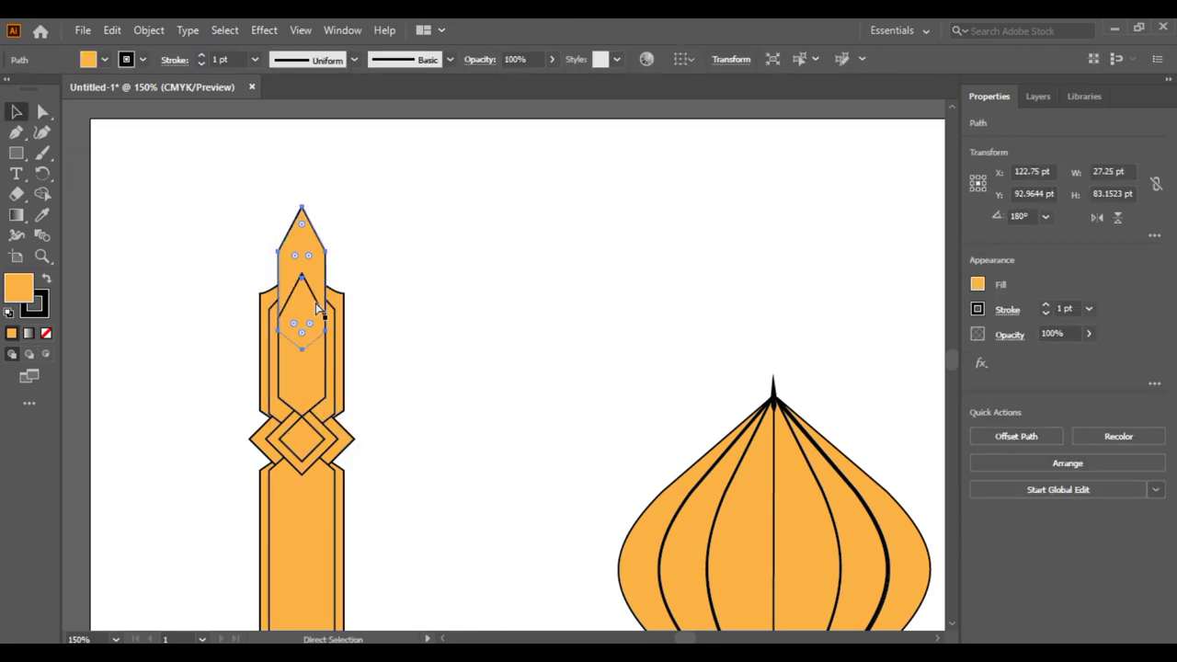
pyautogui.press('a')
pyautogui.click(333, 249)
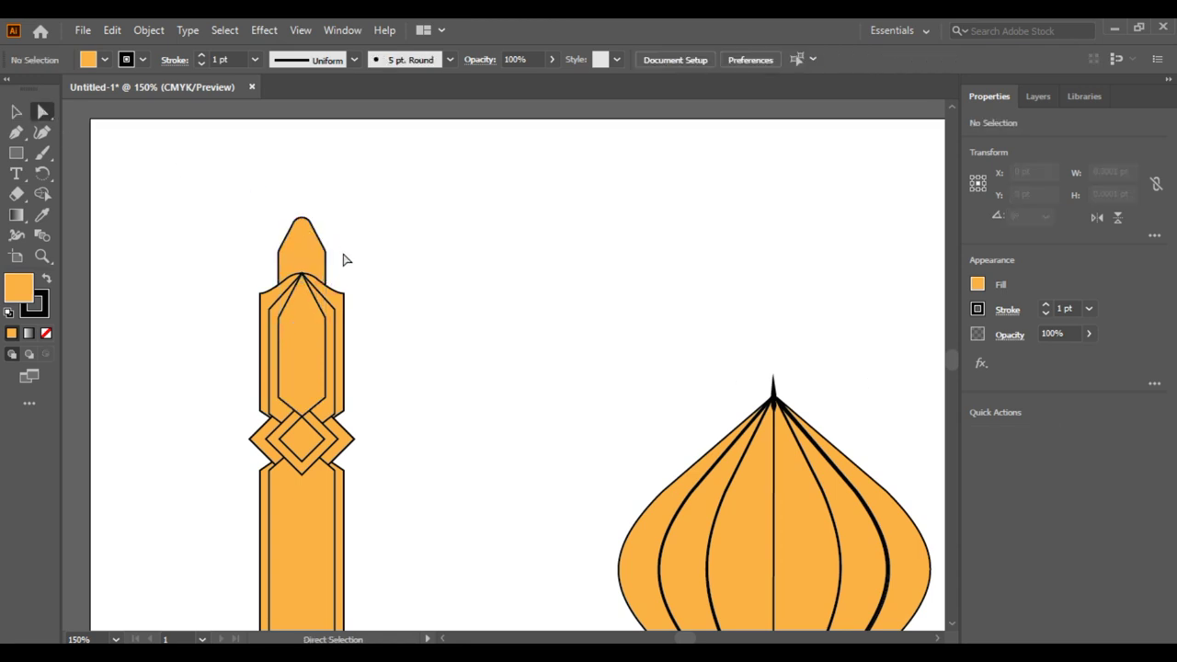
# Alt-copy the dome's spire onto the minaret cap and group all the minaret pieces
pyautogui.press('v')
pyautogui.click(773, 390)
pyautogui.keyDown('alt'); pyautogui.moveTo(773, 390); pyautogui.dragTo(301, 207); pyautogui.keyUp('alt')
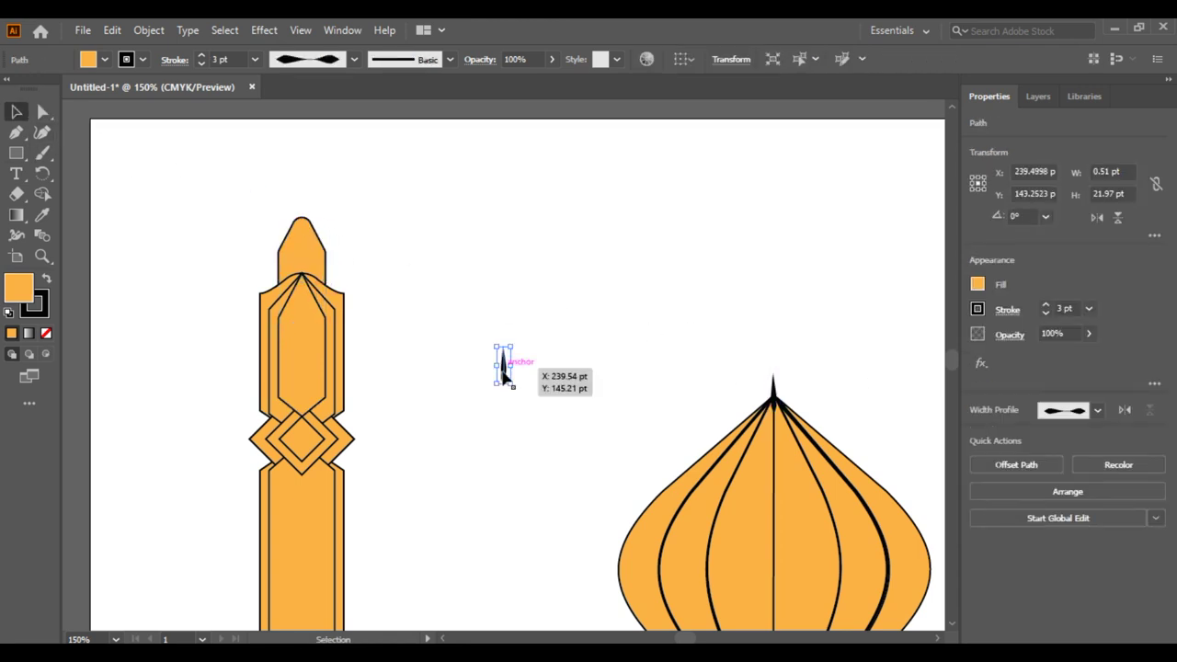
pyautogui.click(403, 185)
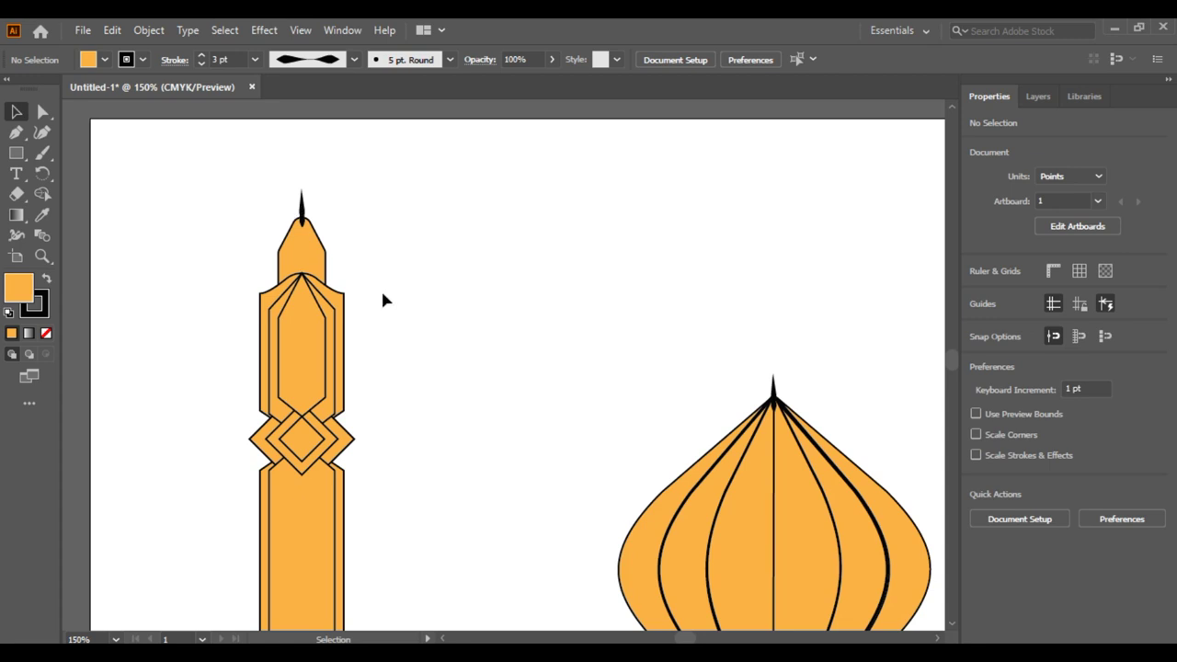
pyautogui.scroll(-5, 380, 288)
pyautogui.moveTo(192, 165); pyautogui.dragTo(296, 381)
pyautogui.rightClick(296, 381)
pyautogui.click(363, 395)
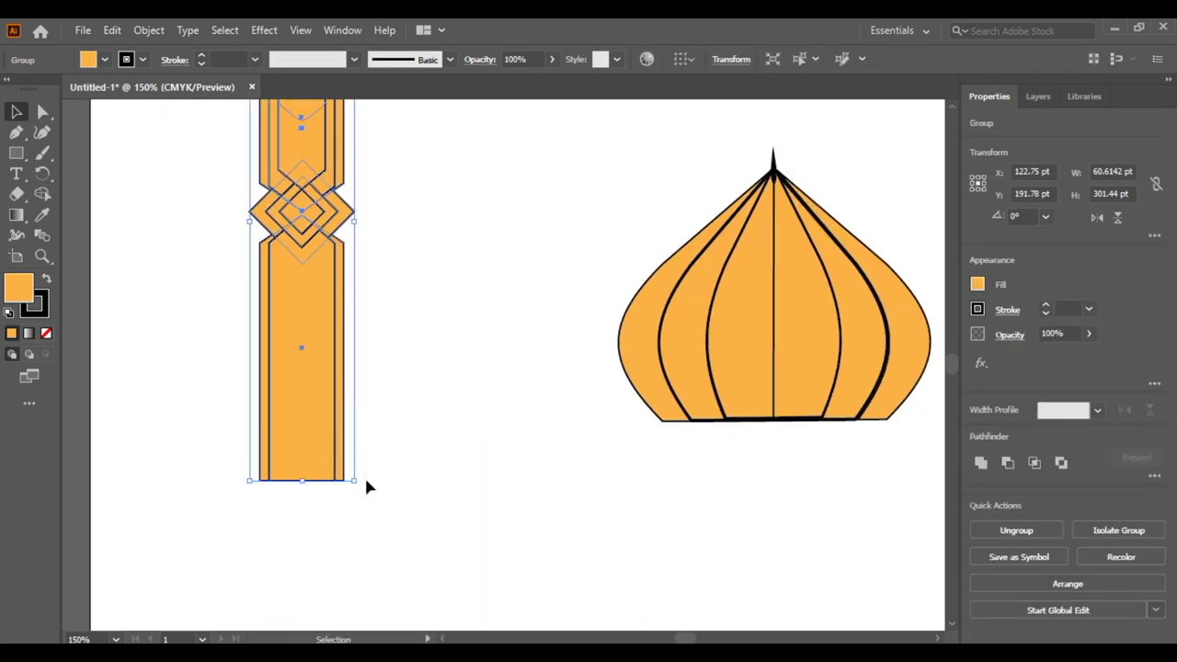
# Move the minaret group beside the dome, tucked against its left edge
pyautogui.scroll(3, 367, 483)
pyautogui.moveTo(282, 301); pyautogui.dragTo(661, 393)
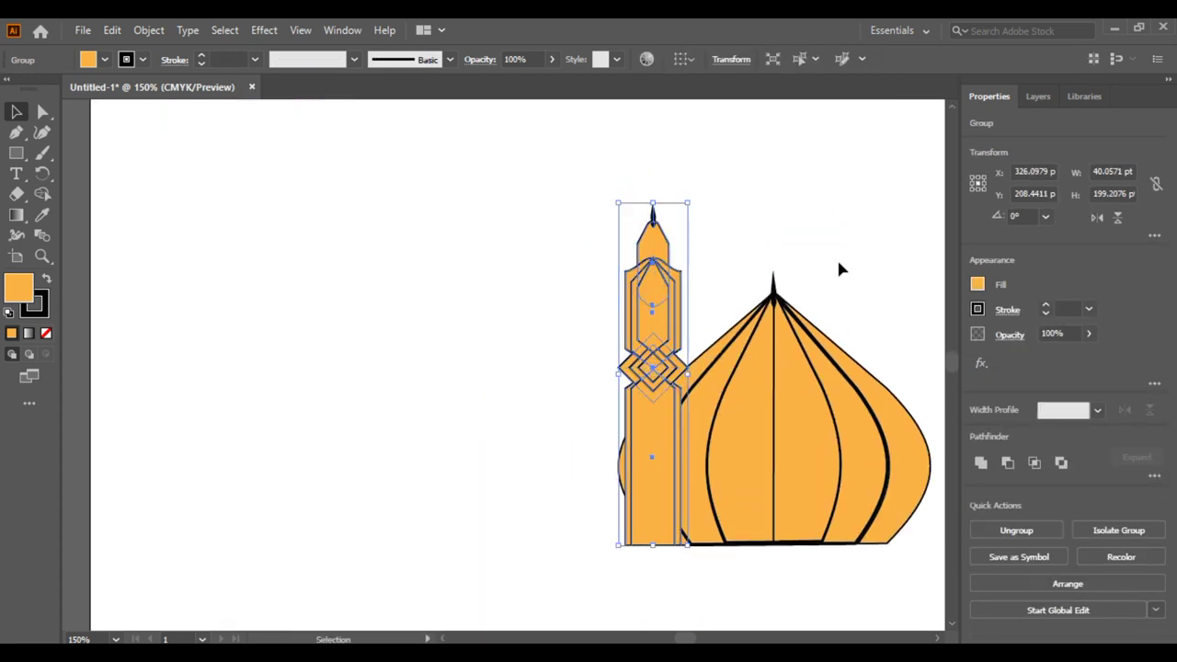
pyautogui.moveTo(837, 267); pyautogui.dragTo(634, 263)
pyautogui.scroll(3, 675, 333)
pyautogui.click(676, 331)
pyautogui.scroll(2, 699, 313)
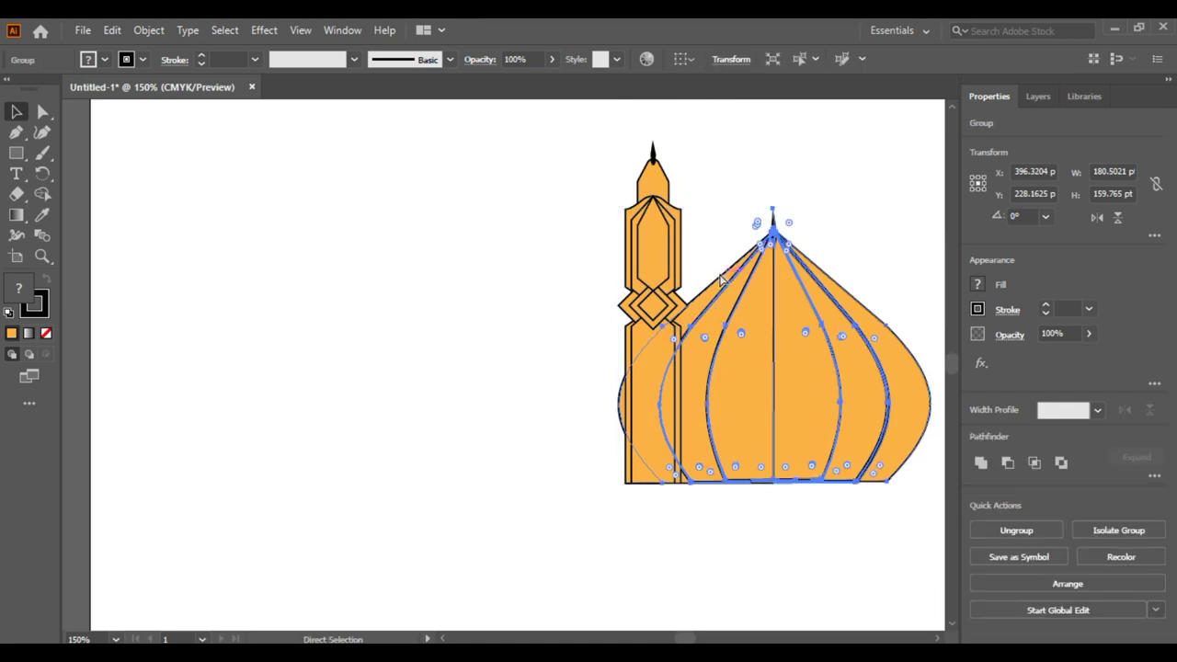
pyautogui.scroll(2, 589, 249)
pyautogui.click(588, 249)
pyautogui.click(646, 157)
pyautogui.moveTo(646, 156); pyautogui.dragTo(631, 140)
pyautogui.scroll(-1, 701, 375)
pyautogui.click(582, 324)
# Refill the dome's inner segments with lighter and darker oranges, including DB8A1F
pyautogui.click(854, 507)
pyautogui.hscroll(3, 633, 442)
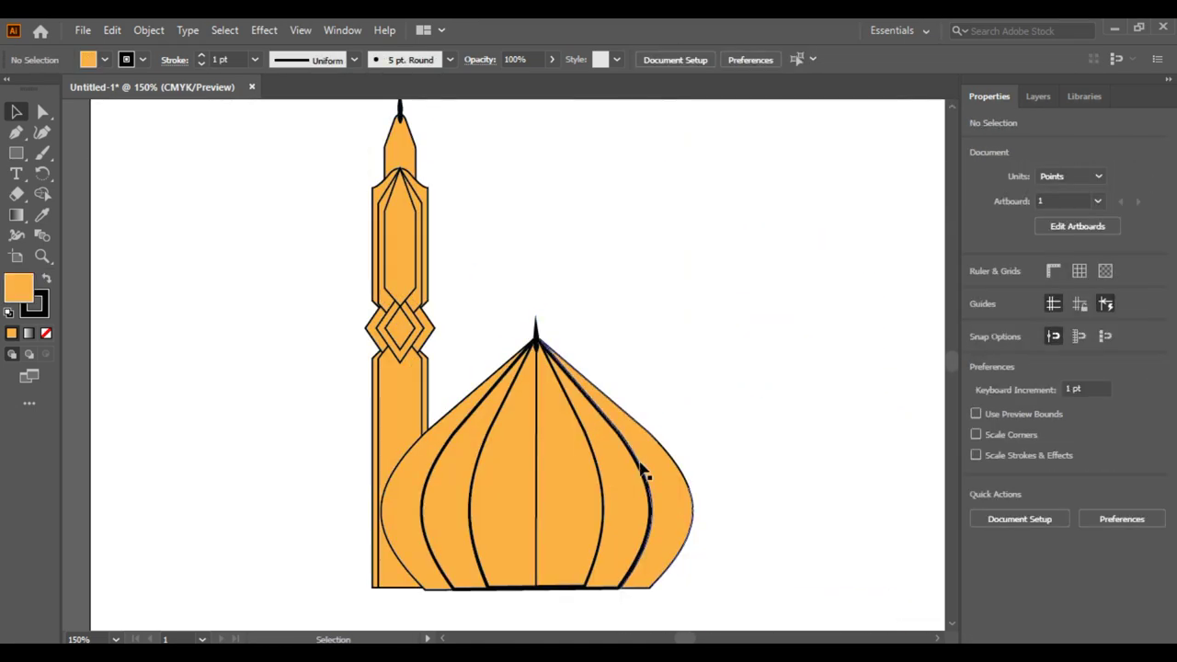
pyautogui.doubleClick(428, 475)
pyautogui.doubleClick(18, 287)
pyautogui.click(756, 236)
pyautogui.click(573, 488)
pyautogui.doubleClick(18, 287)
pyautogui.click(759, 233)
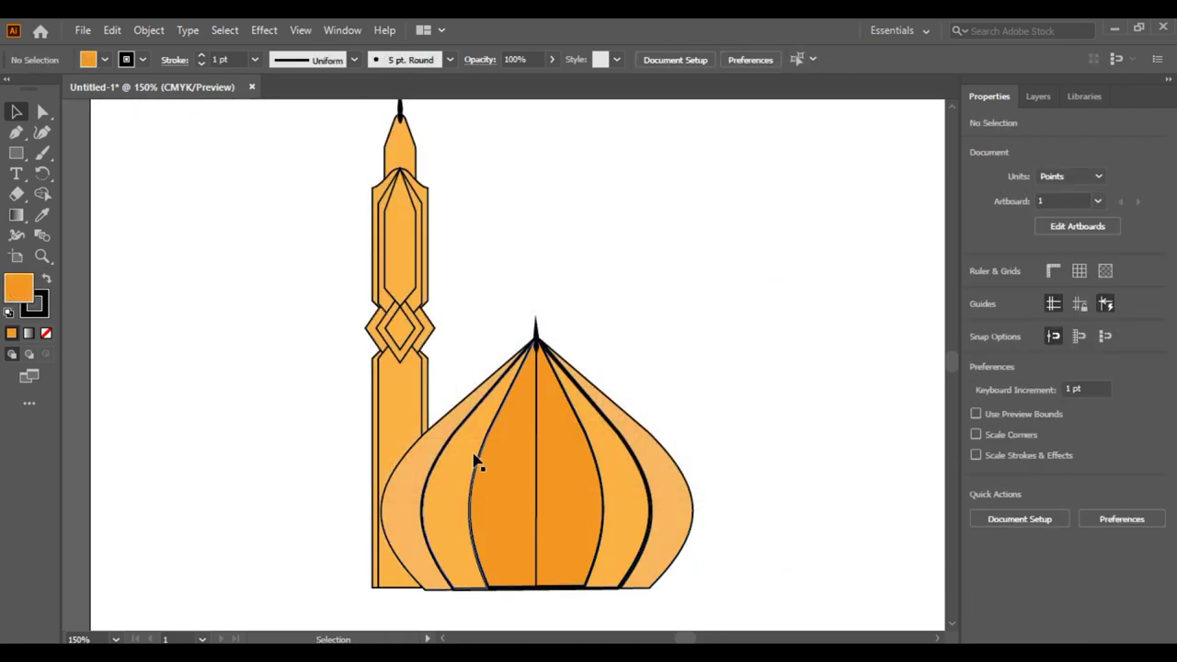
pyautogui.click(518, 472)
pyautogui.doubleClick(19, 288)
pyautogui.click(550, 253)
pyautogui.click(770, 231)
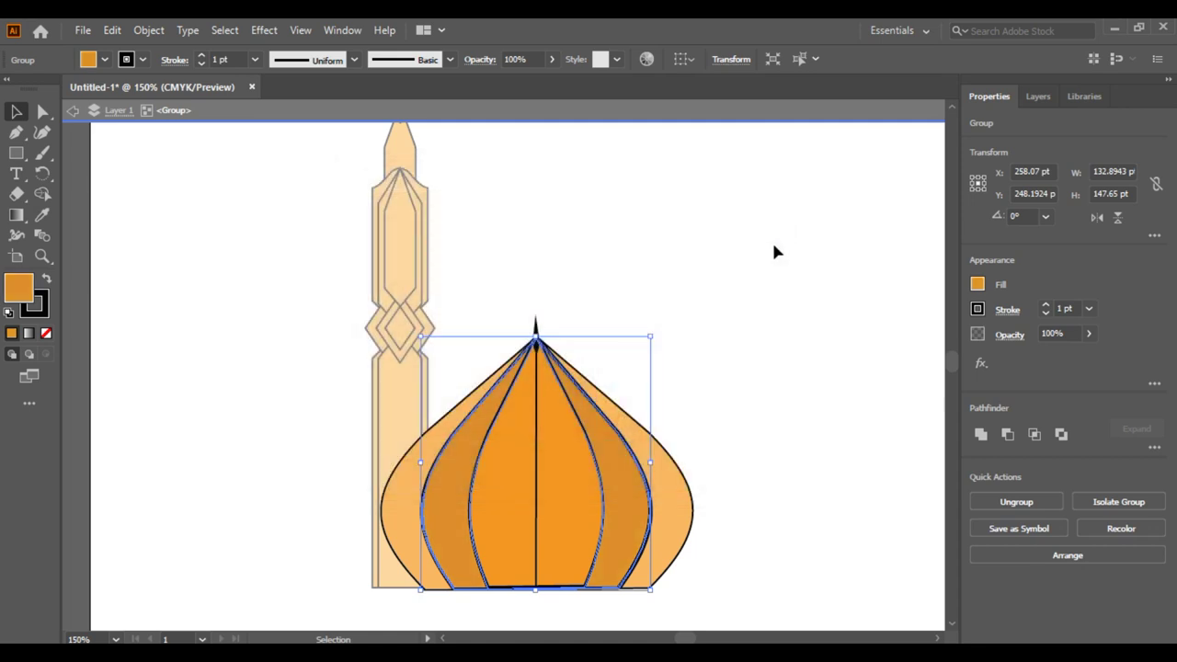
pyautogui.doubleClick(771, 240)
# Draw a square plus a 45°-rotated copy and group them into an eight-point star
pyautogui.press('m')
pyautogui.moveTo(692, 153)
pyautogui.mouseDown()
pyautogui.moveTo(867, 310)
pyautogui.moveTo(868, 327)
pyautogui.mouseUp()
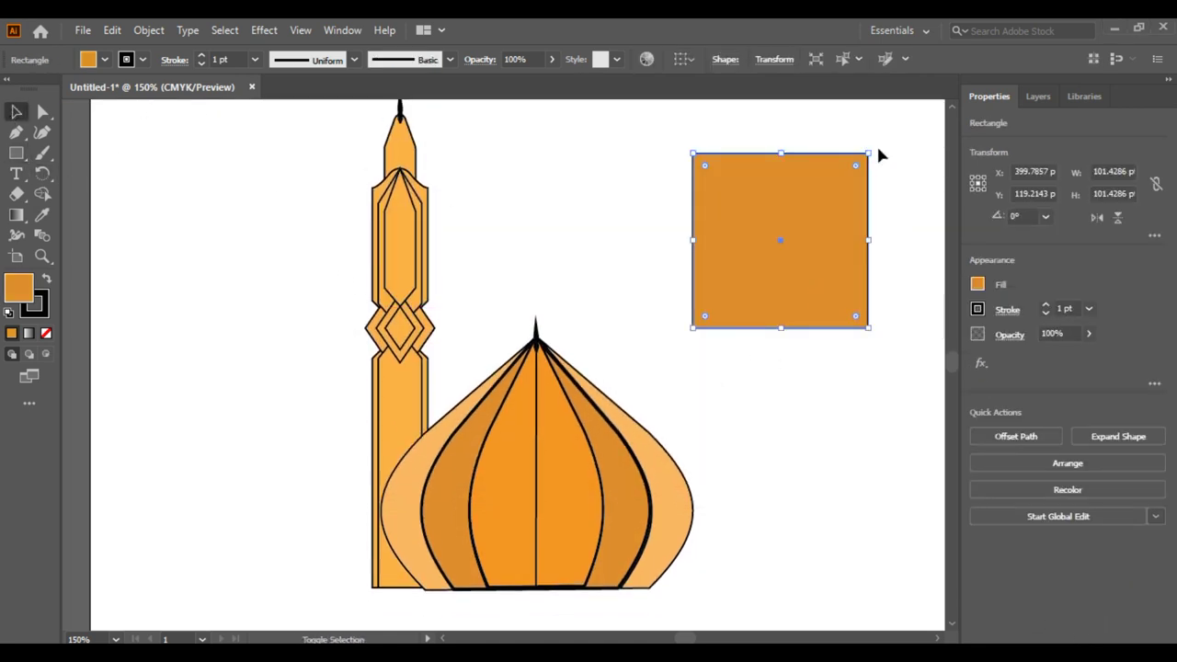
pyautogui.moveTo(879, 156); pyautogui.dragTo(798, 130)
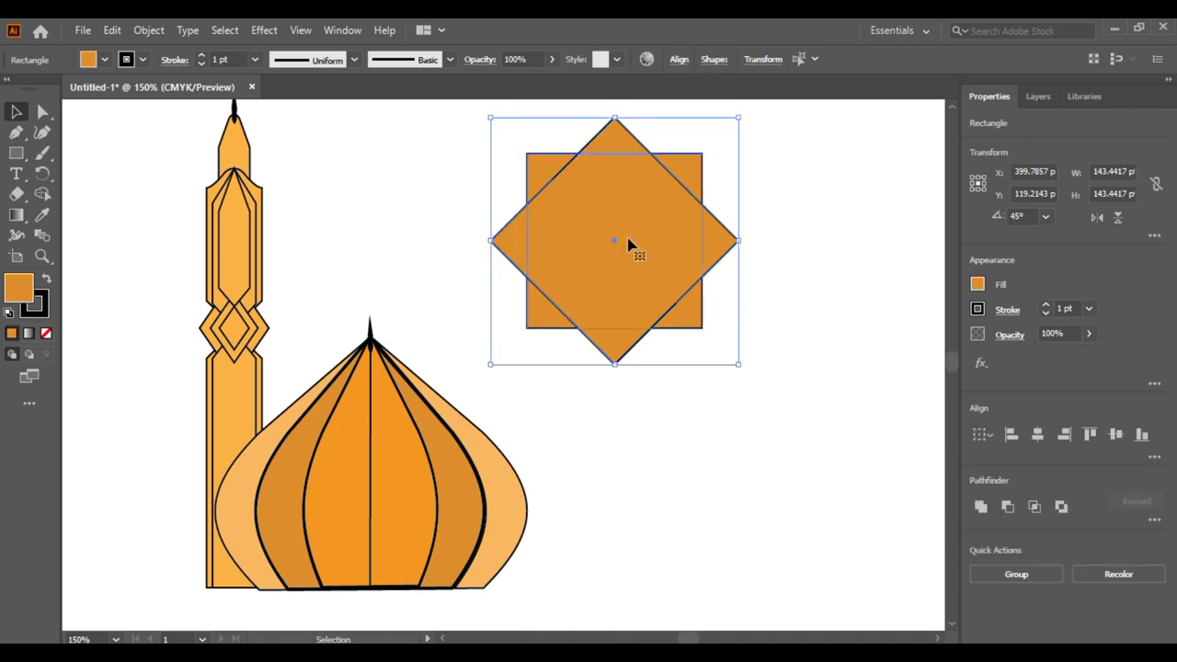
pyautogui.rightClick(612, 196)
pyautogui.click(655, 306)
# Scale a smaller copy of the star and centre it inside horizontally and vertically
pyautogui.moveTo(656, 306); pyautogui.dragTo(708, 147)
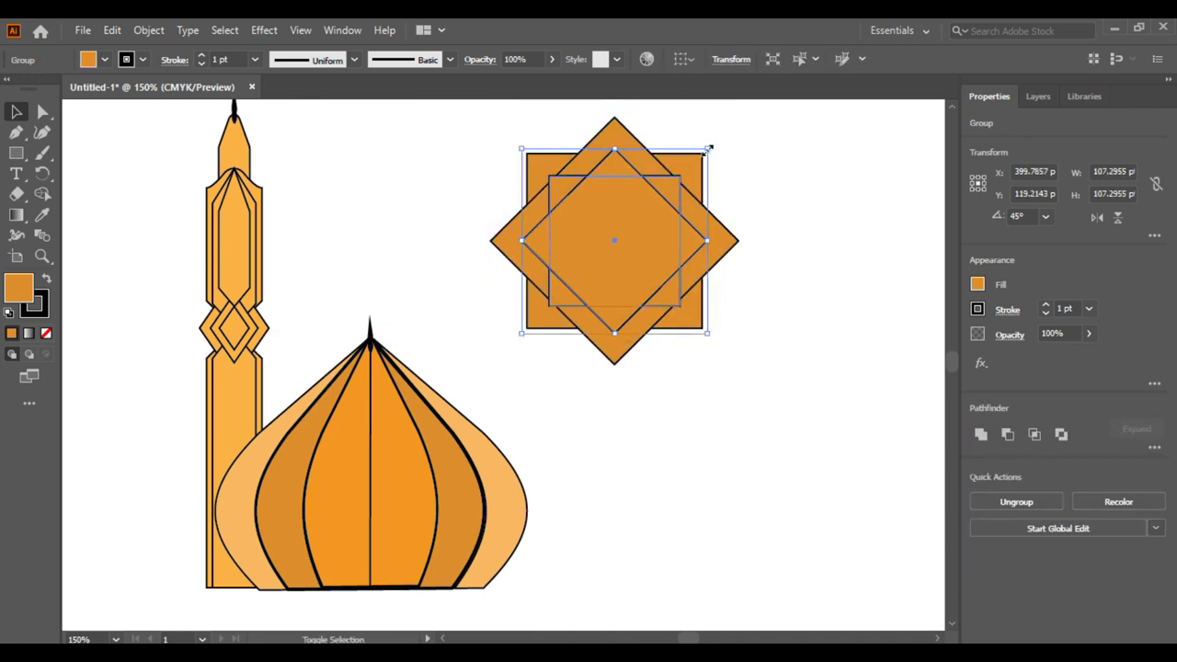
pyautogui.moveTo(631, 236); pyautogui.dragTo(709, 292)
pyautogui.keyDown('shift'); pyautogui.click(709, 292); pyautogui.keyUp('shift')
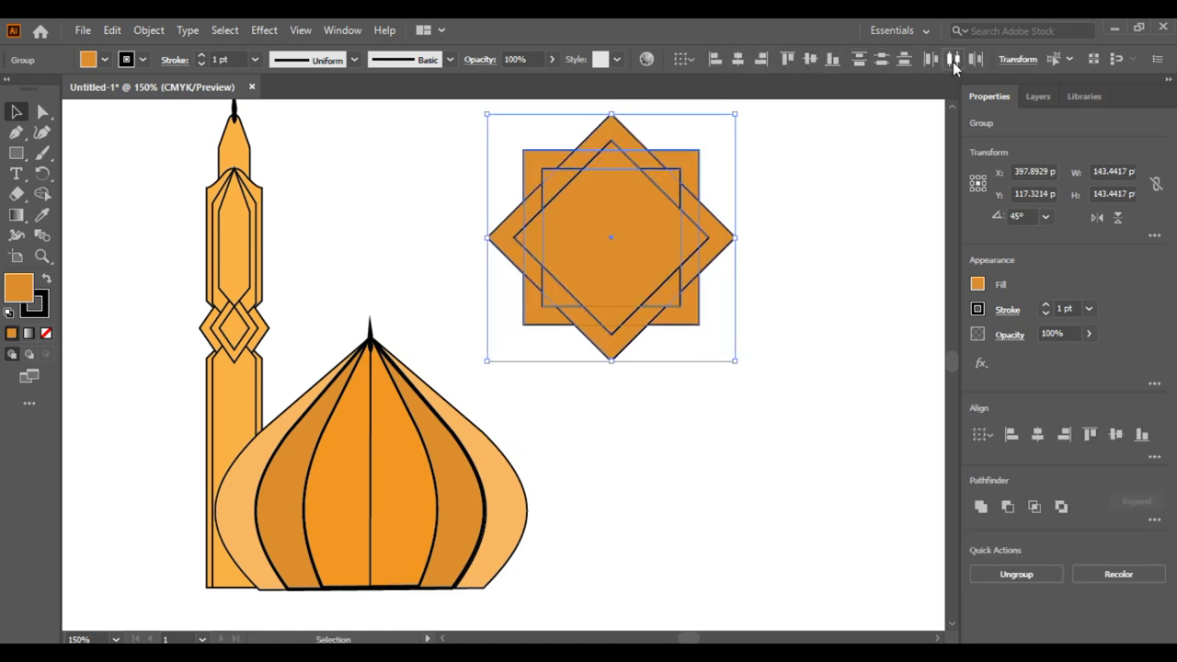
pyautogui.click(953, 60)
pyautogui.moveTo(515, 92); pyautogui.dragTo(726, 350)
pyautogui.click(809, 60)
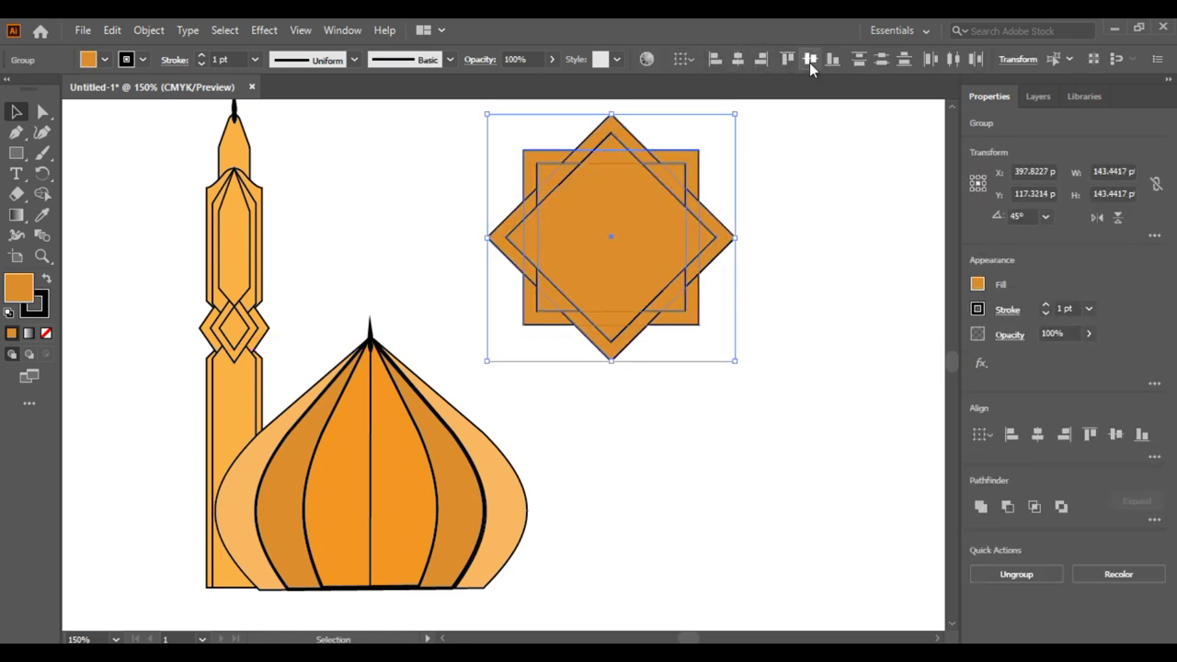
pyautogui.click(469, 129)
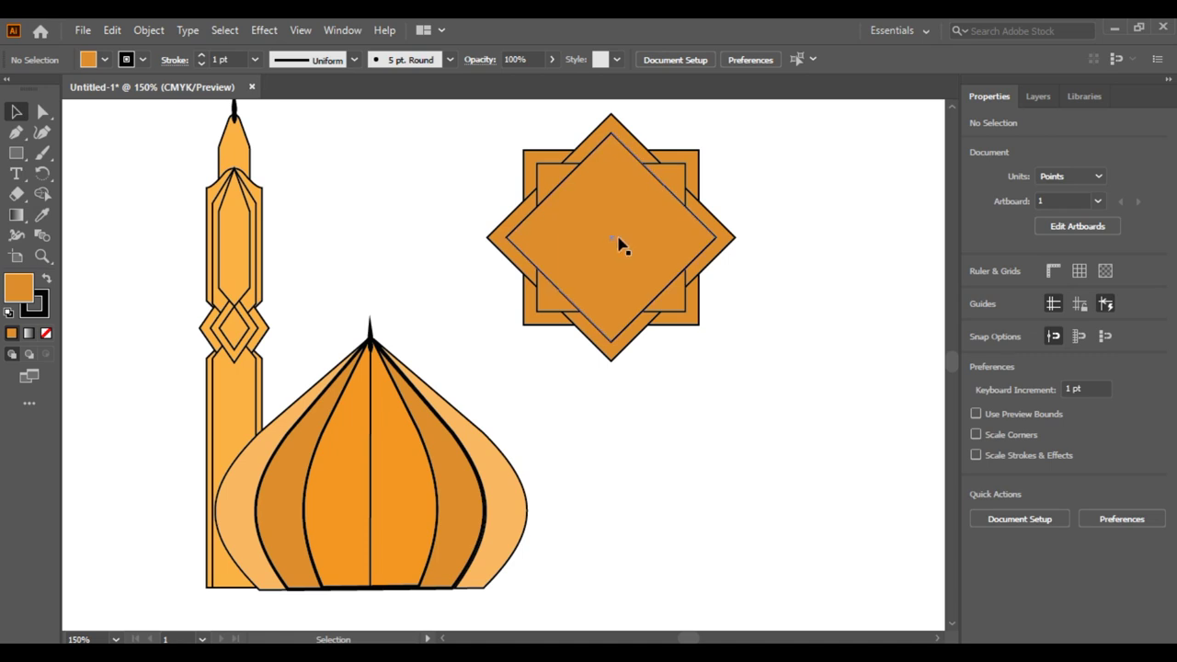
pyautogui.click(641, 260)
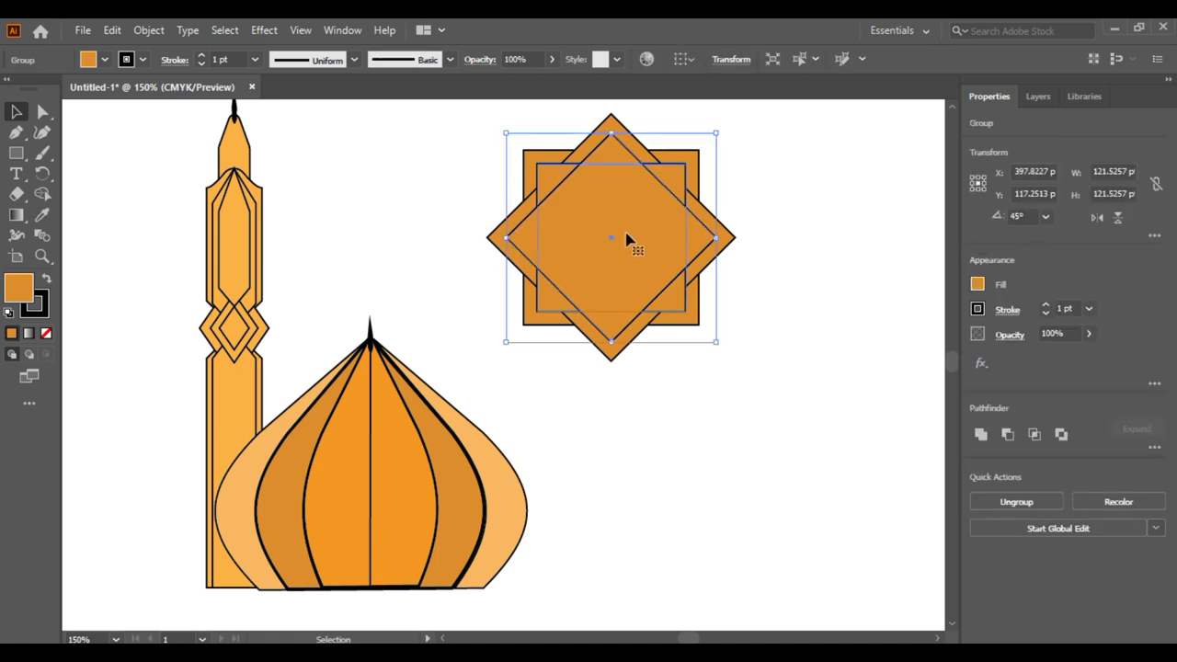
pyautogui.click(41, 196)
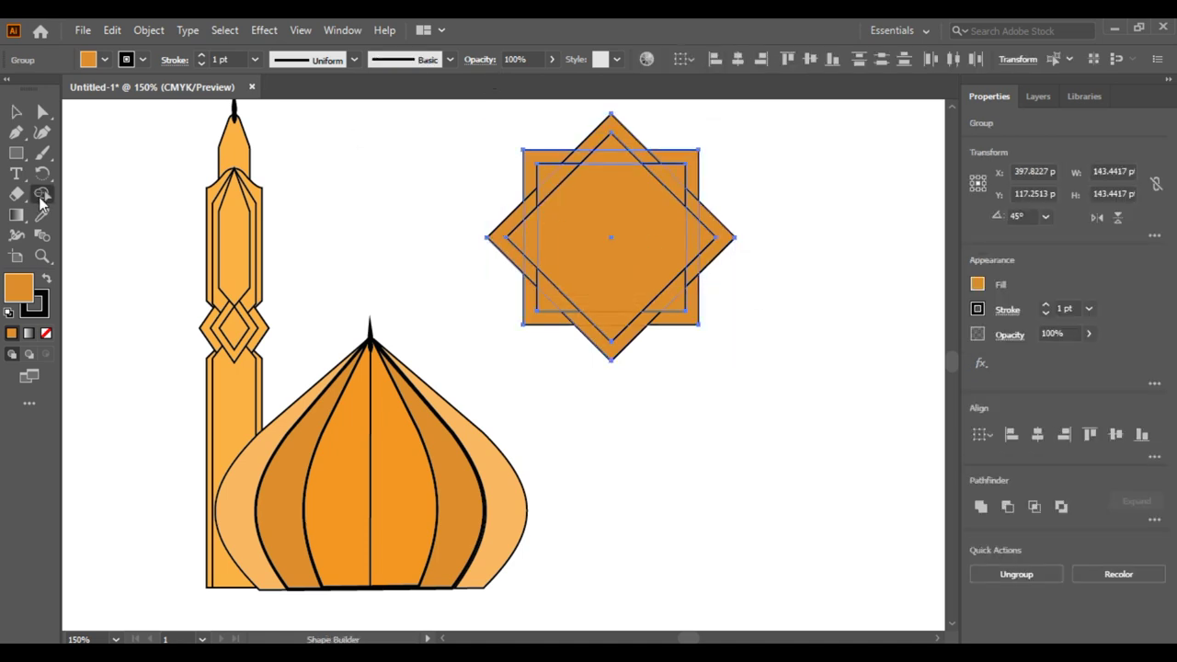
# Merge the star's overlapping border pieces with the Shape Builder
pyautogui.moveTo(586, 135); pyautogui.dragTo(590, 138)
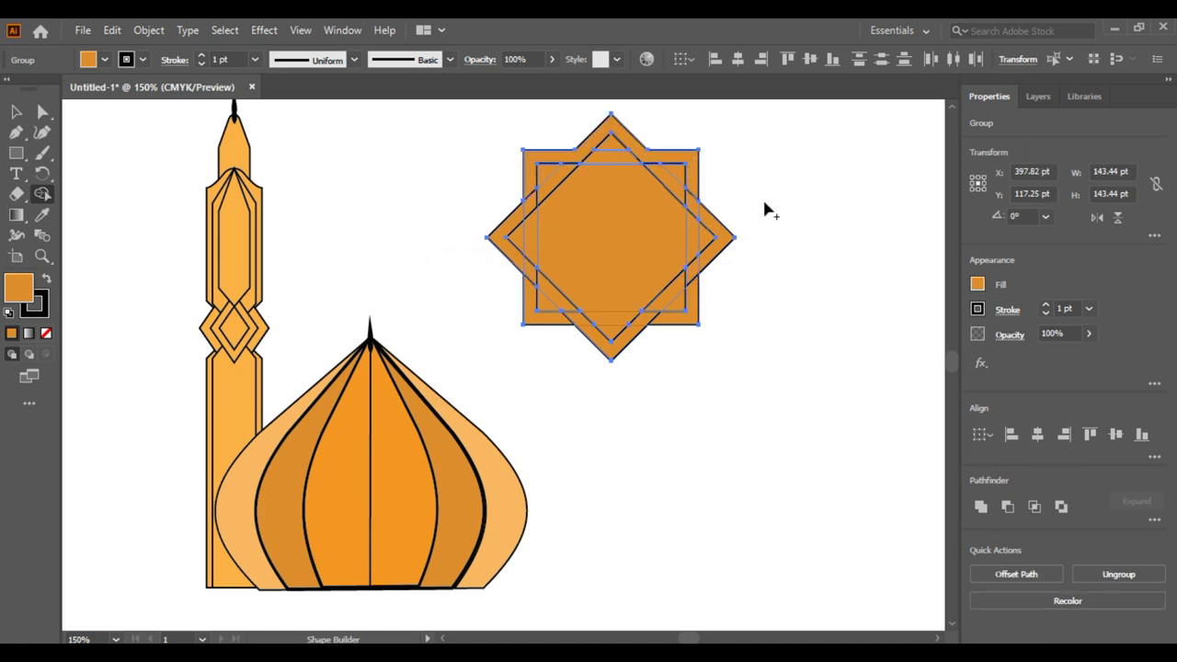
pyautogui.moveTo(699, 210); pyautogui.dragTo(699, 296)
pyautogui.moveTo(644, 328); pyautogui.dragTo(571, 330)
pyautogui.moveTo(524, 273); pyautogui.dragTo(525, 205)
# Delete the inner diamond to hollow the frame, then enlarge it and shift it right
pyautogui.press('v')
pyautogui.hotkey('ctrl', 'shift', 'a')
pyautogui.click(669, 259)
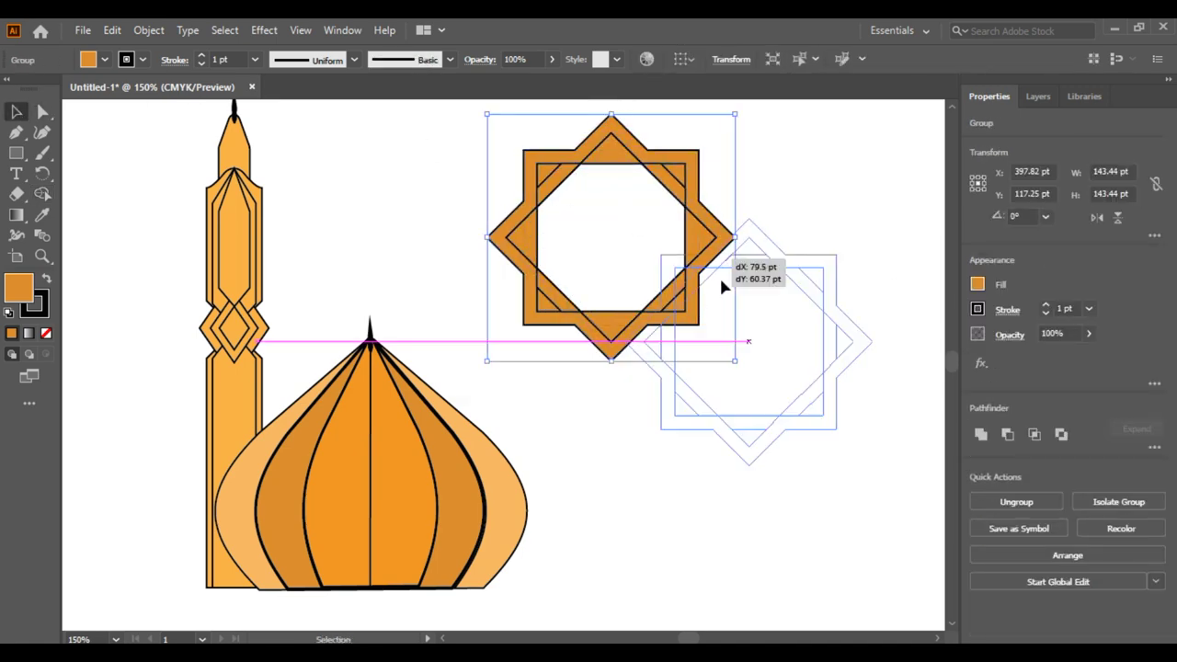
pyautogui.moveTo(619, 163); pyautogui.dragTo(791, 303)
pyautogui.doubleClick(825, 308)
pyautogui.click(824, 308)
pyautogui.press('Delete')
pyautogui.press('Escape')
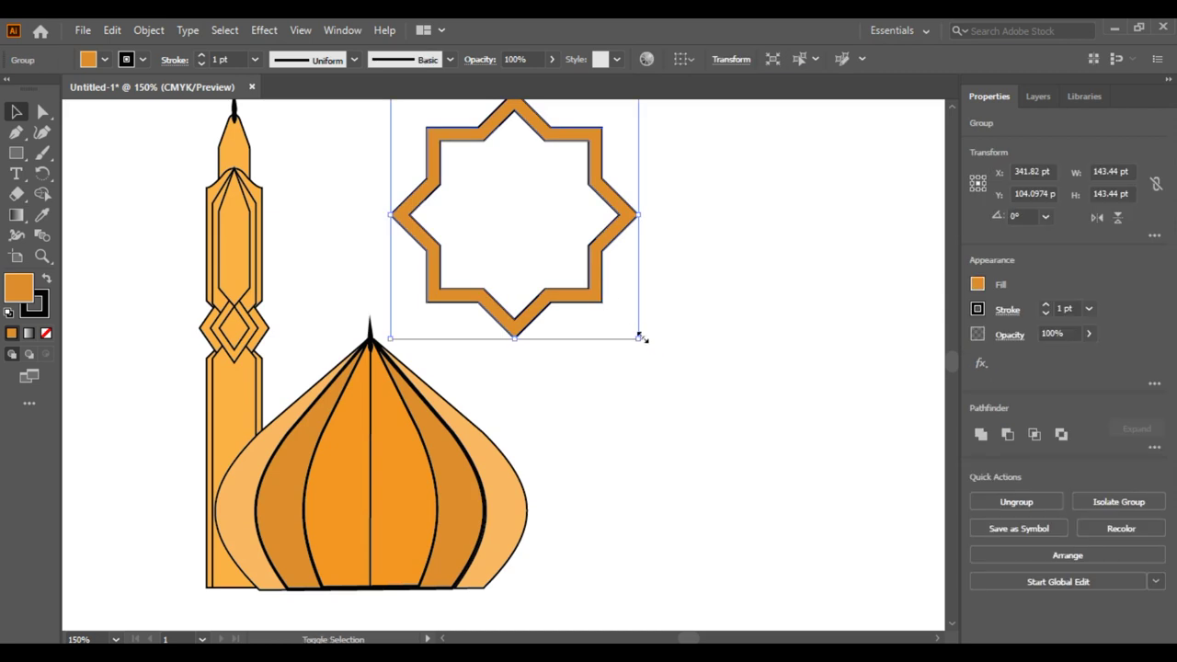
pyautogui.moveTo(640, 338); pyautogui.dragTo(774, 478)
pyautogui.moveTo(678, 413); pyautogui.dragTo(794, 416)
# Give the star frame a gradient fill with a yellow stop
pyautogui.doubleClick(16, 215)
pyautogui.doubleClick(634, 639)
pyautogui.click(723, 506)
pyautogui.doubleClick(795, 639)
pyautogui.click(739, 505)
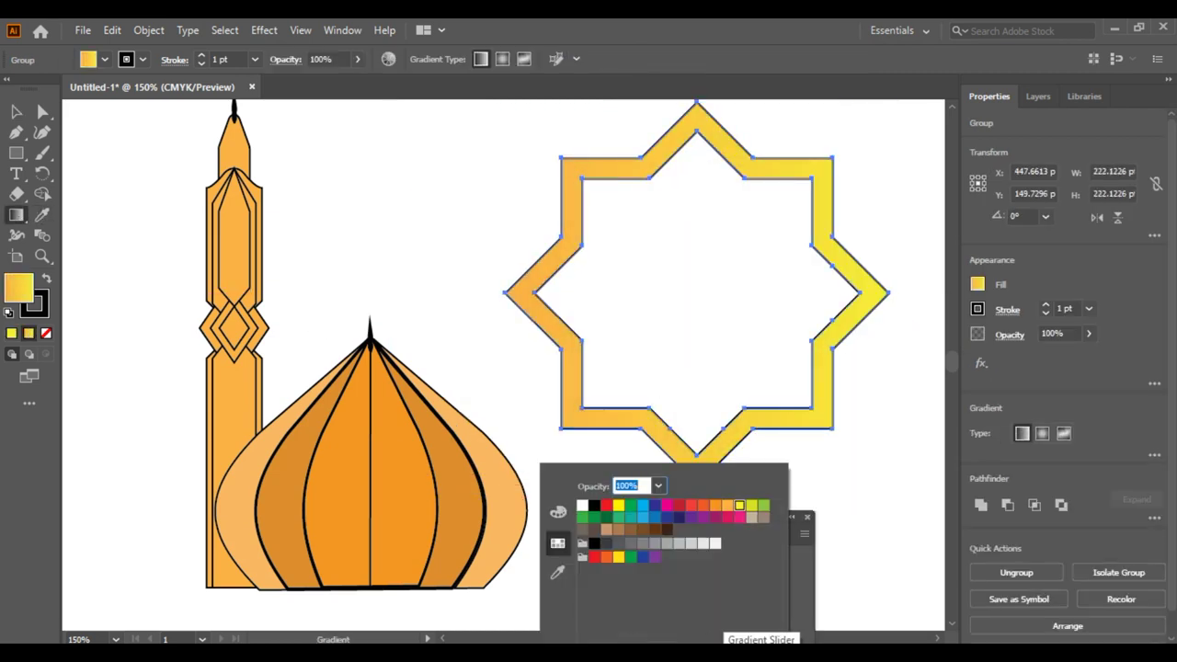
pyautogui.press('Escape')
pyautogui.moveTo(743, 522); pyautogui.dragTo(849, 398)
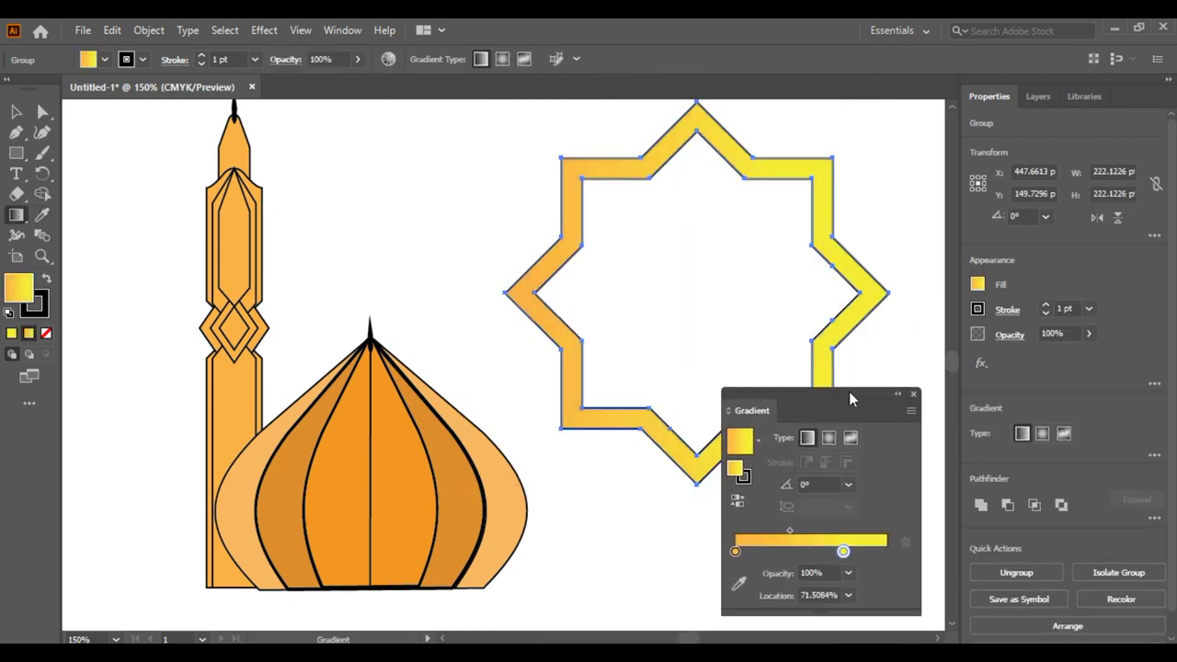
# Shift the yellow stop left and set both end stops of the gradient to orange
pyautogui.moveTo(868, 554); pyautogui.dragTo(821, 554)
pyautogui.click(853, 552)
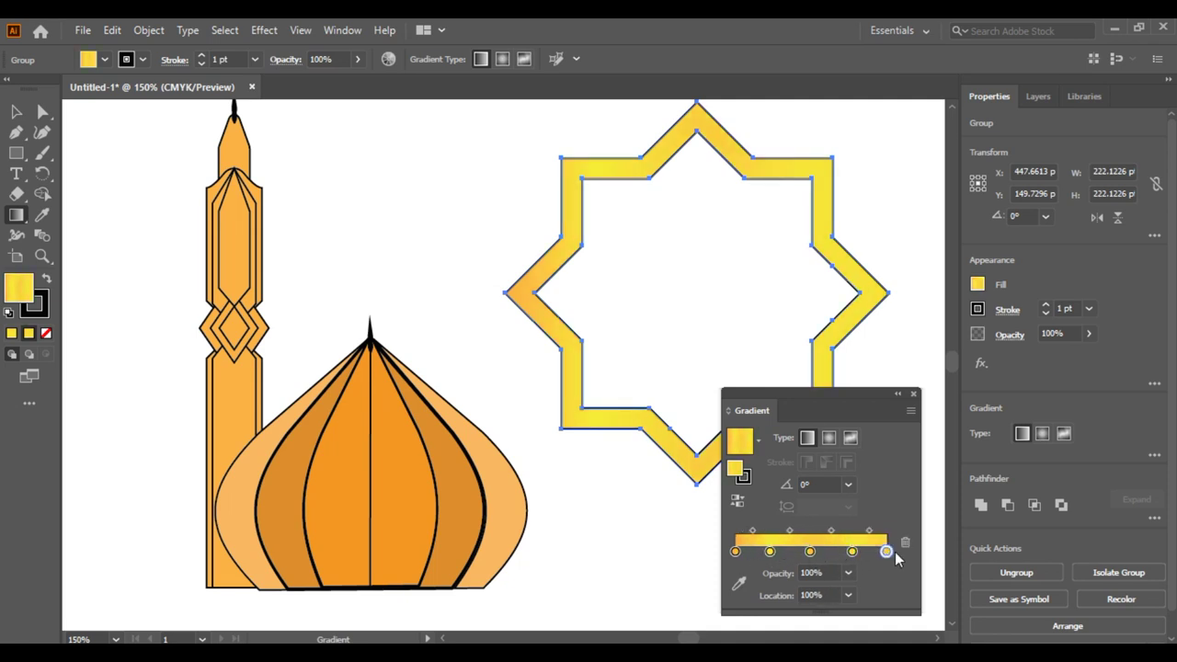
pyautogui.doubleClick(886, 551)
pyautogui.click(820, 384)
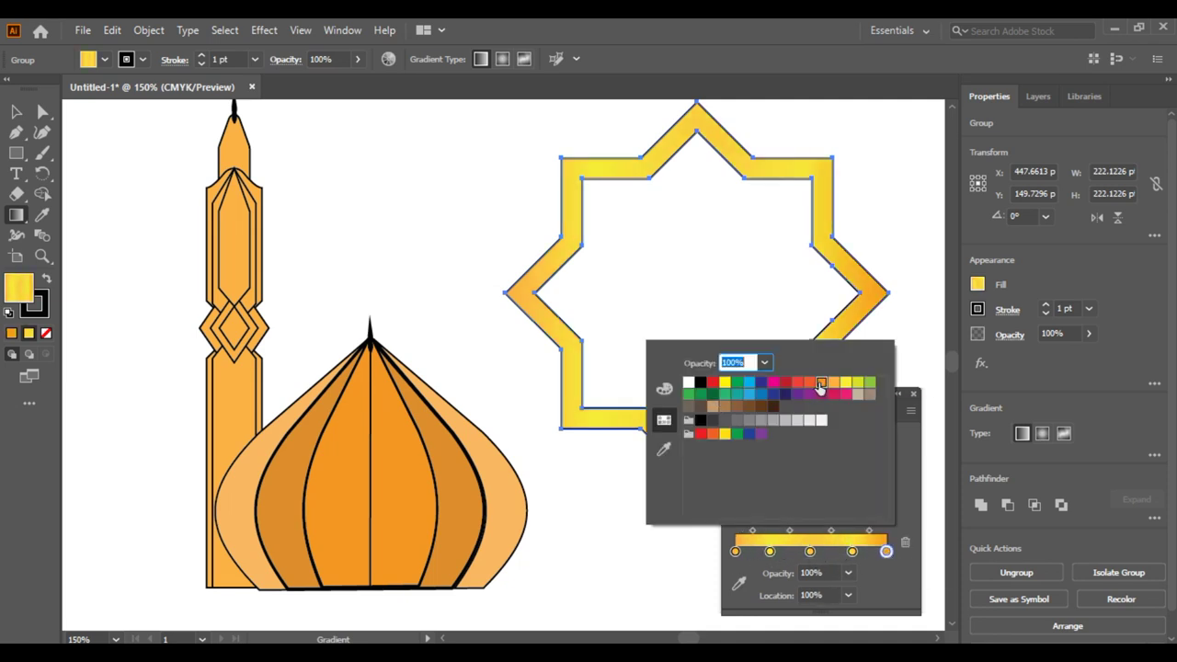
pyautogui.click(734, 552)
pyautogui.doubleClick(734, 551)
pyautogui.click(909, 469)
pyautogui.moveTo(844, 393); pyautogui.dragTo(1059, 110)
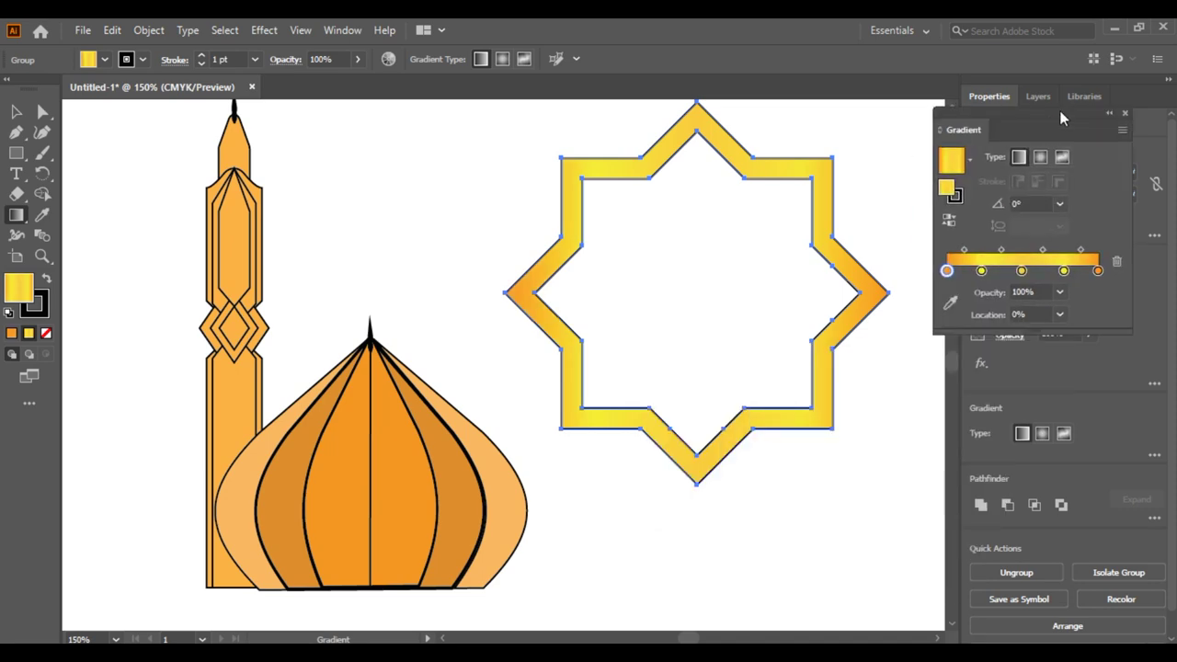
pyautogui.click(1161, 79)
pyautogui.press('v')
pyautogui.moveTo(144, 191); pyautogui.dragTo(497, 460)
# Enlarge the star frame and move it over the minaret and dome
pyautogui.click(514, 292)
pyautogui.hotkey('ctrl', '0')
pyautogui.moveTo(708, 328); pyautogui.dragTo(919, 506)
pyautogui.moveTo(735, 401); pyautogui.dragTo(597, 439)
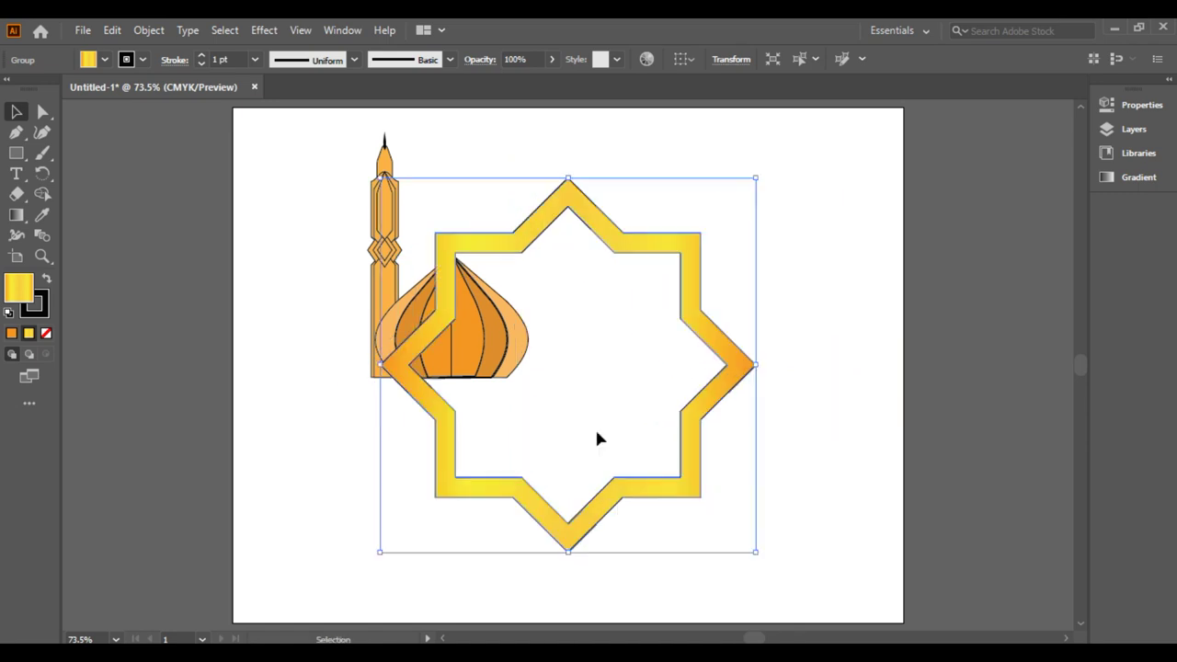
# Scale and reposition the minaret and dome group to sit centred inside the star
pyautogui.moveTo(450, 354); pyautogui.dragTo(604, 438)
pyautogui.moveTo(656, 230); pyautogui.dragTo(625, 269)
pyautogui.moveTo(564, 419); pyautogui.dragTo(582, 407)
pyautogui.moveTo(651, 237); pyautogui.dragTo(640, 249)
pyautogui.moveTo(570, 386)
pyautogui.mouseDown()
pyautogui.moveTo(578, 399)
pyautogui.moveTo(566, 361)
pyautogui.mouseUp()
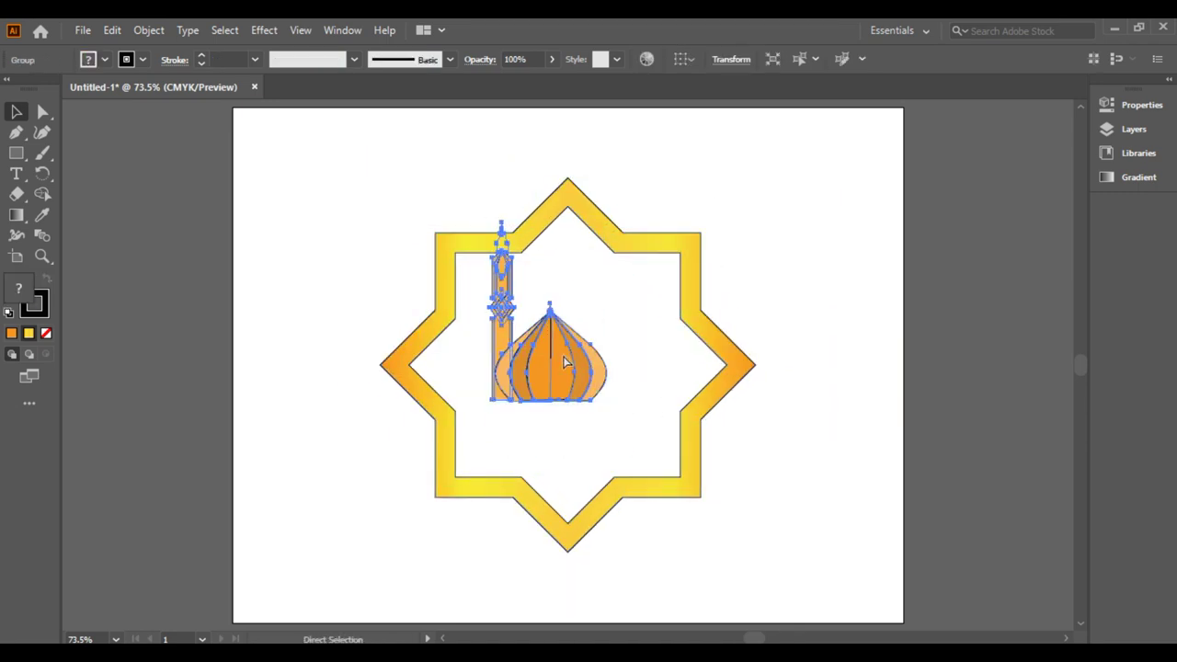
pyautogui.moveTo(609, 402)
pyautogui.mouseDown()
pyautogui.moveTo(607, 446)
pyautogui.moveTo(604, 415)
pyautogui.mouseUp()
pyautogui.click(284, 302)
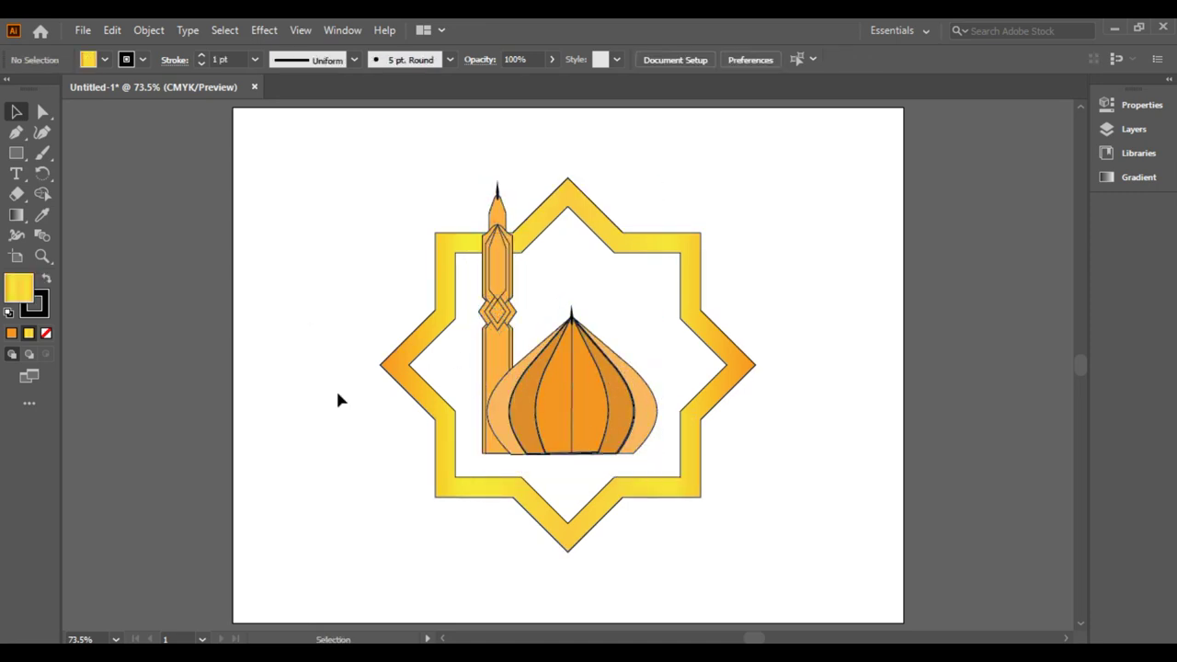
# Restore the dome's middle strip to orange within its group
pyautogui.doubleClick(570, 414)
pyautogui.click(570, 414)
pyautogui.press('g')
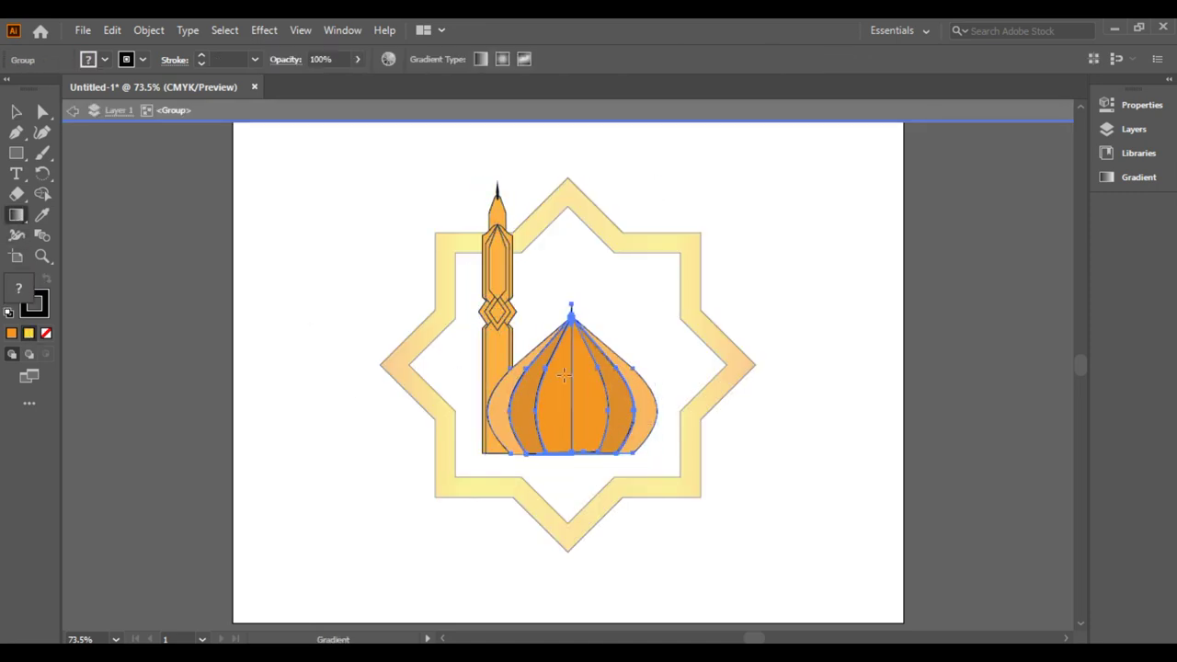
pyautogui.hotkey('ctrl', 'z')
pyautogui.click(16, 111)
pyautogui.hotkey('ctrl', 'shift', 'a')
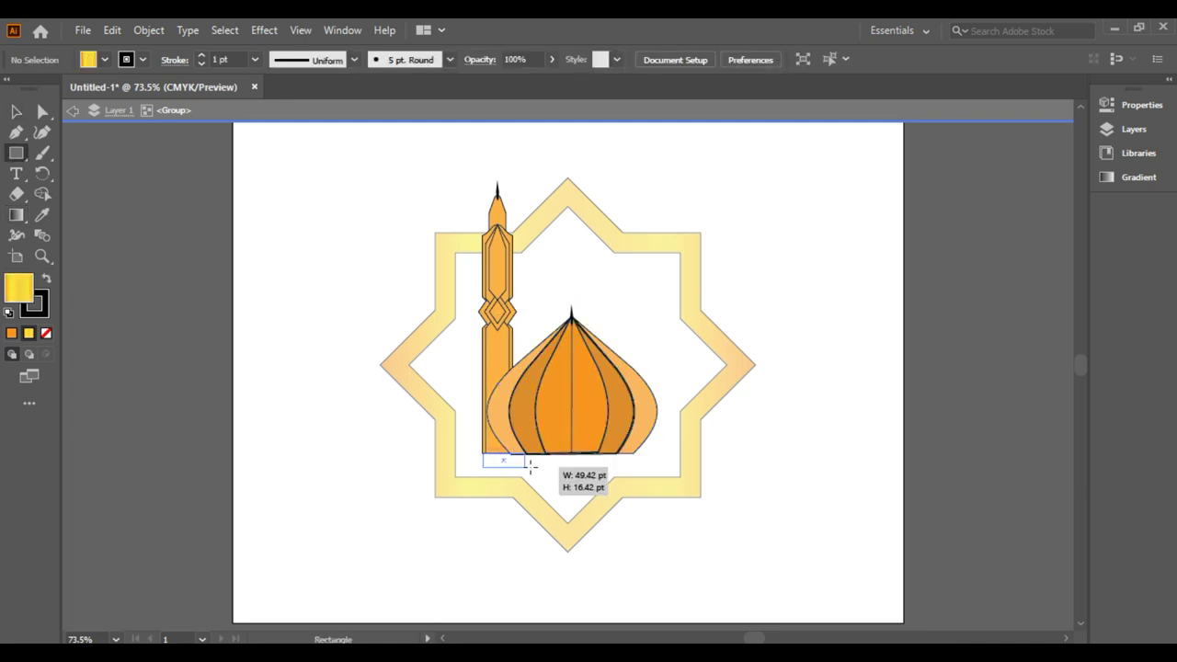
# Draw a base bar under the dome and fill it orange
pyautogui.moveTo(636, 466); pyautogui.dragTo(635, 467)
pyautogui.press('v')
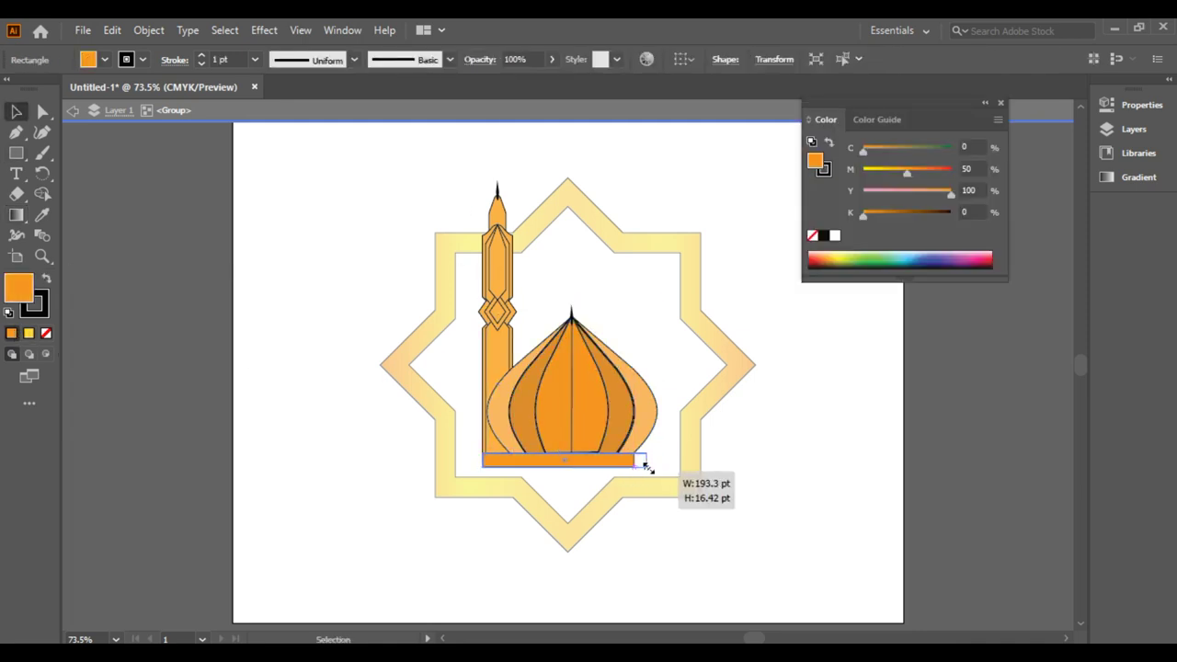
pyautogui.doubleClick(284, 245)
pyautogui.click(487, 349)
pyautogui.click(104, 59)
# Remove the dome's black outline stroke
pyautogui.doubleClick(593, 331)
pyautogui.click(142, 59)
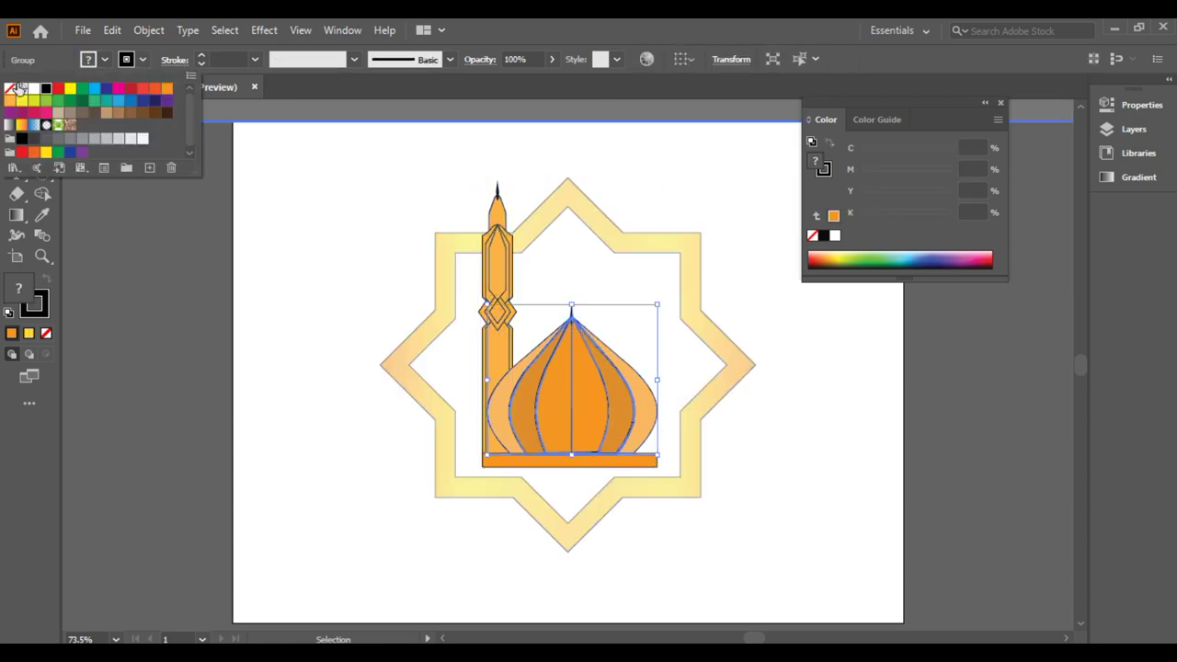
pyautogui.click(9, 88)
pyautogui.doubleClick(300, 266)
# Give the dome tip a red 5 pt stroke
pyautogui.doubleClick(570, 322)
pyautogui.click(571, 313)
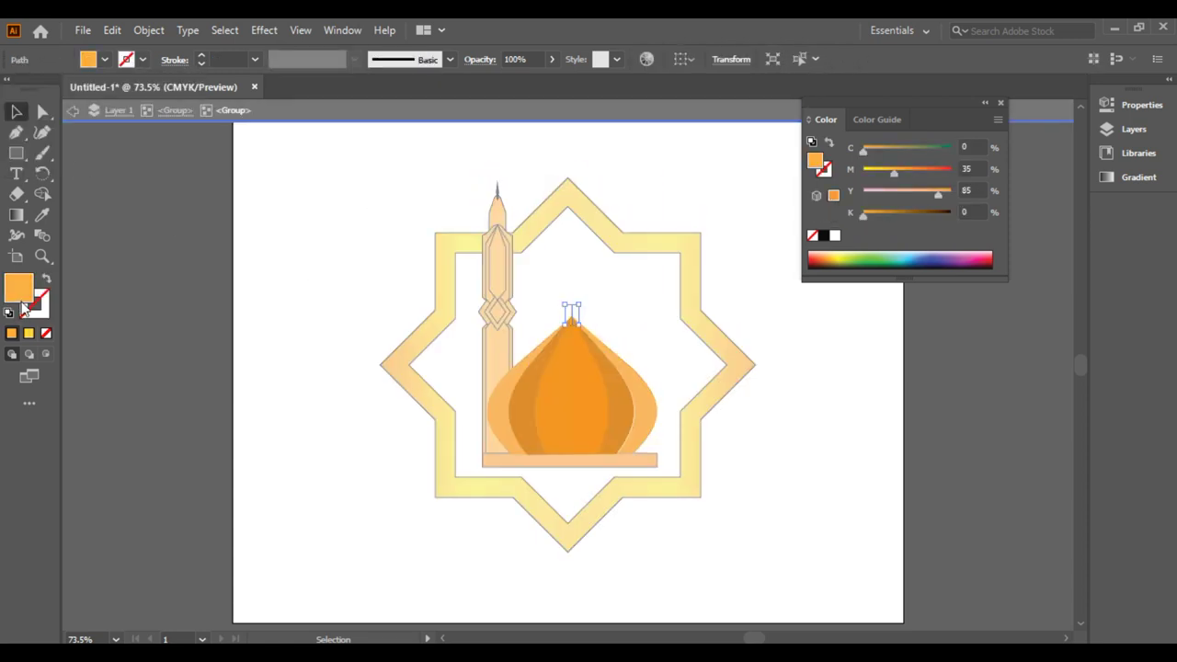
pyautogui.click(104, 58)
pyautogui.click(201, 56)
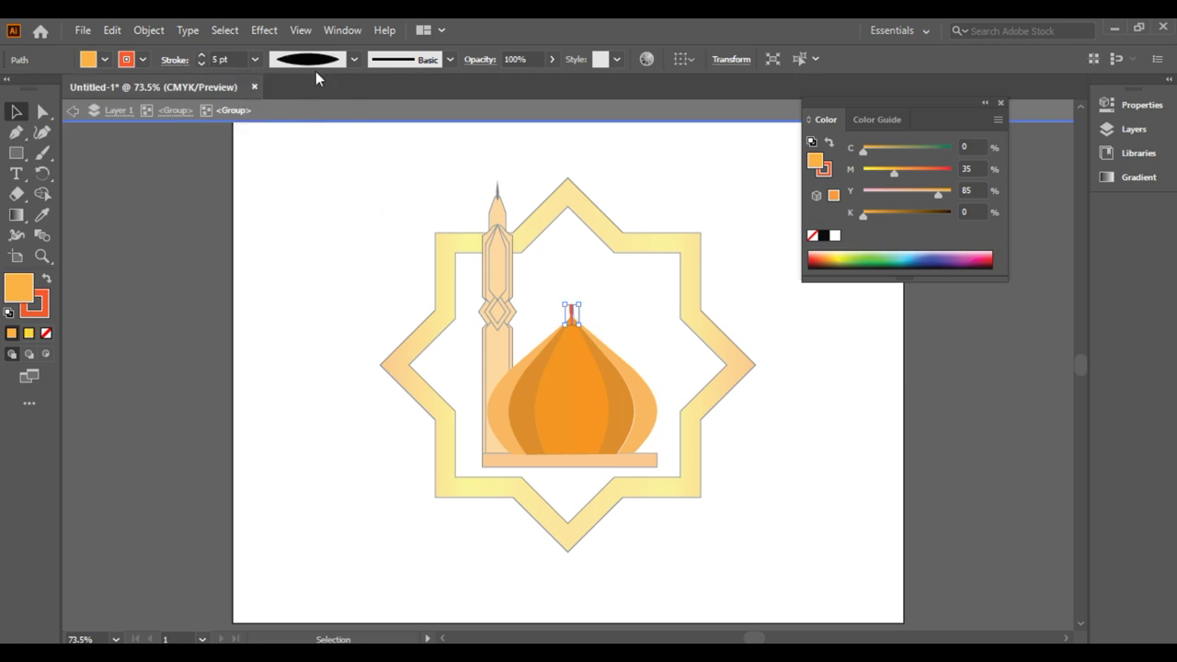
pyautogui.doubleClick(555, 259)
# Select the dome tip path and zoom in close on it
pyautogui.doubleClick(571, 312)
pyautogui.click(565, 288)
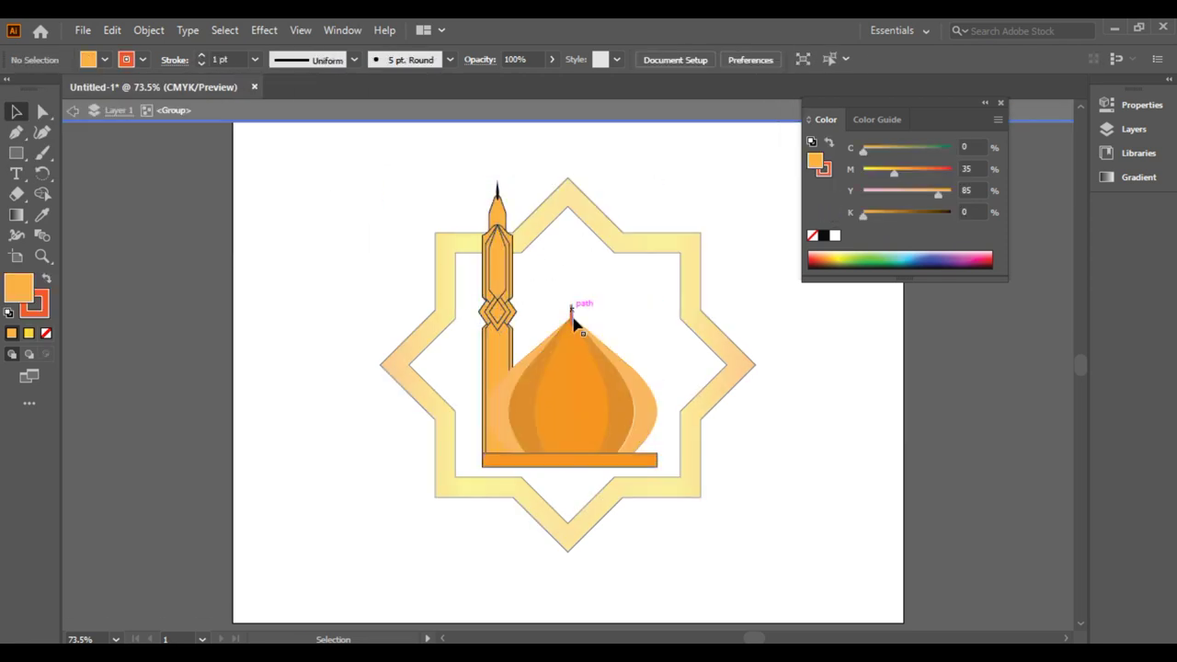
pyautogui.click(570, 315)
pyautogui.hotkey('ctrl', '=')
pyautogui.hotkey('ctrl', '=')
pyautogui.hotkey('ctrl', '=')
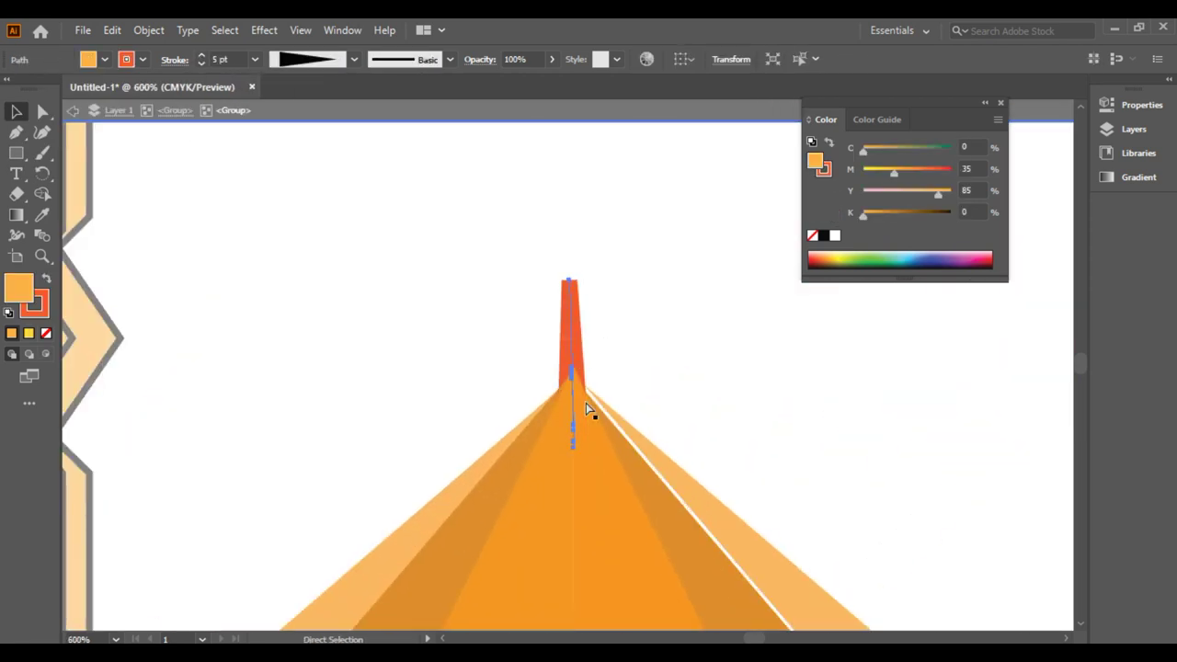
# Raise the red spire's top anchor into a taller point, then zoom out to the full artboard
pyautogui.press('v')
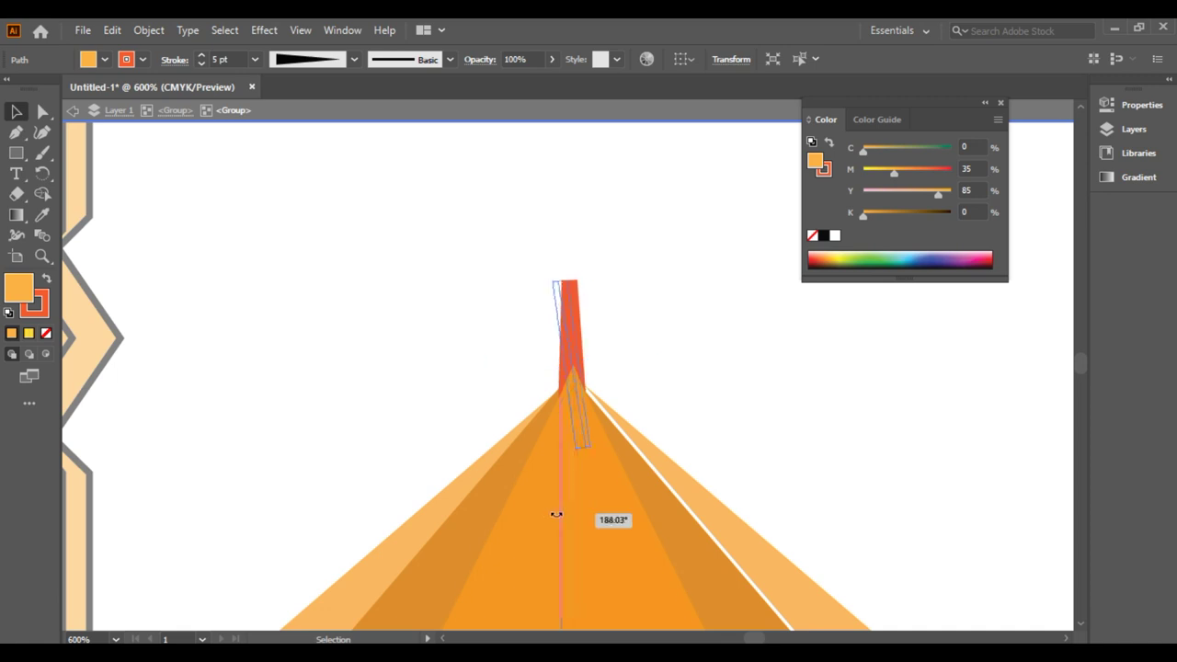
pyautogui.click(570, 278)
pyautogui.press('Up')
pyautogui.press('Up')
pyautogui.press('Up')
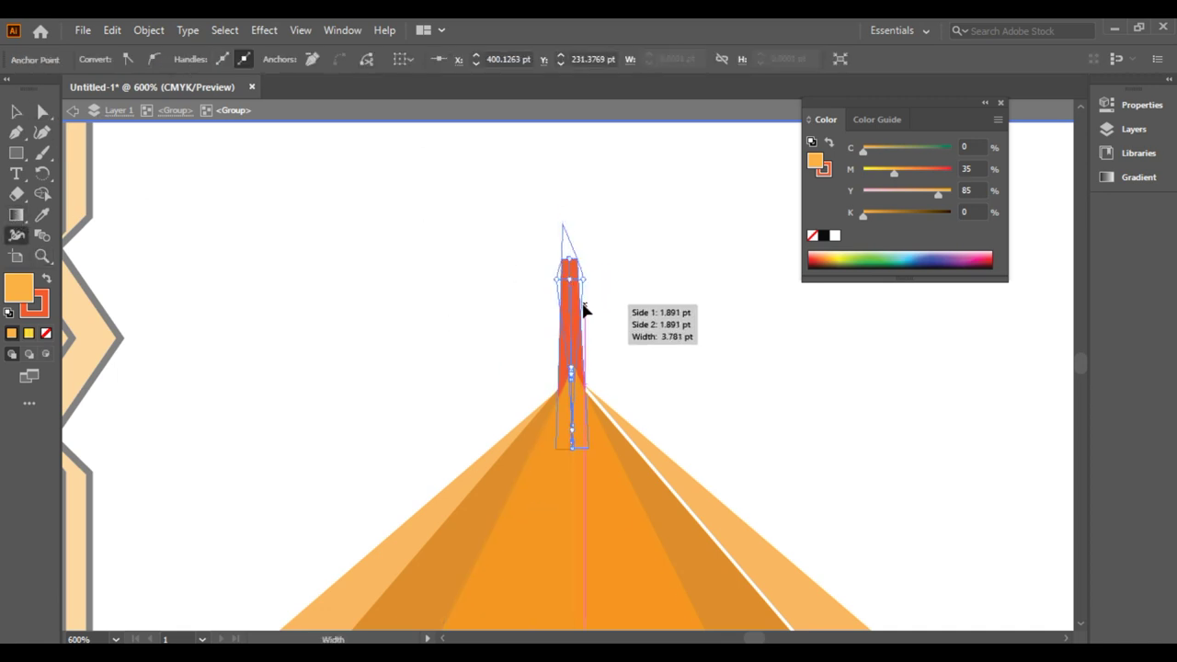
pyautogui.press('v')
pyautogui.doubleClick(349, 246)
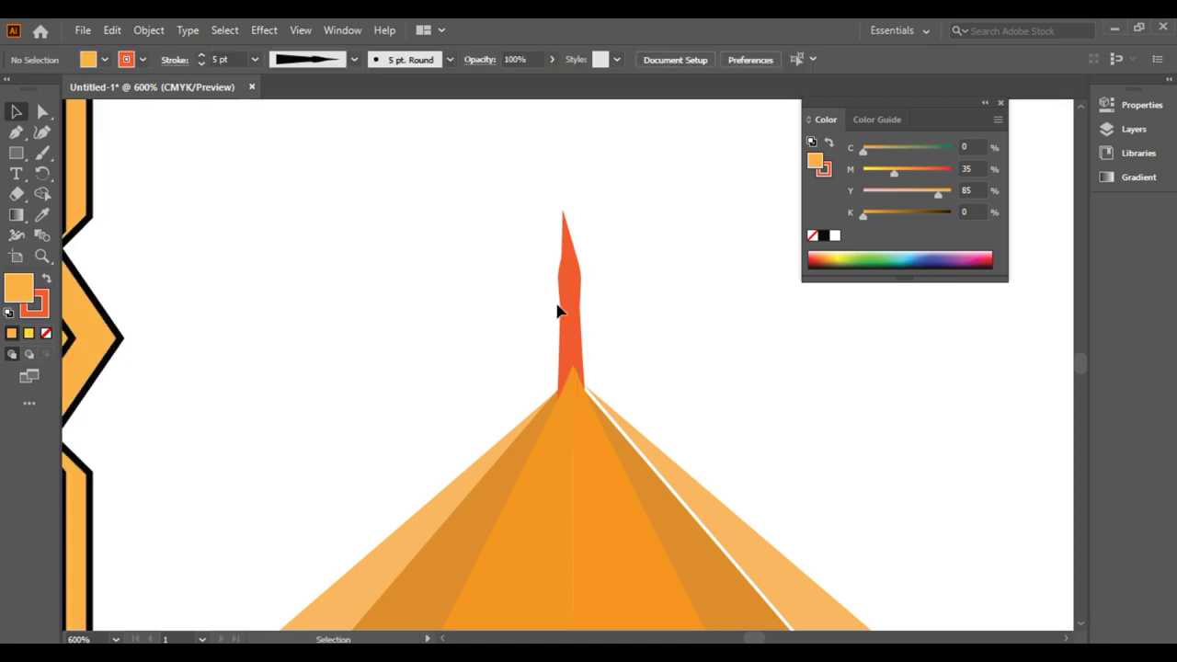
pyautogui.hotkey('ctrl', '0')
pyautogui.doubleClick(641, 415)
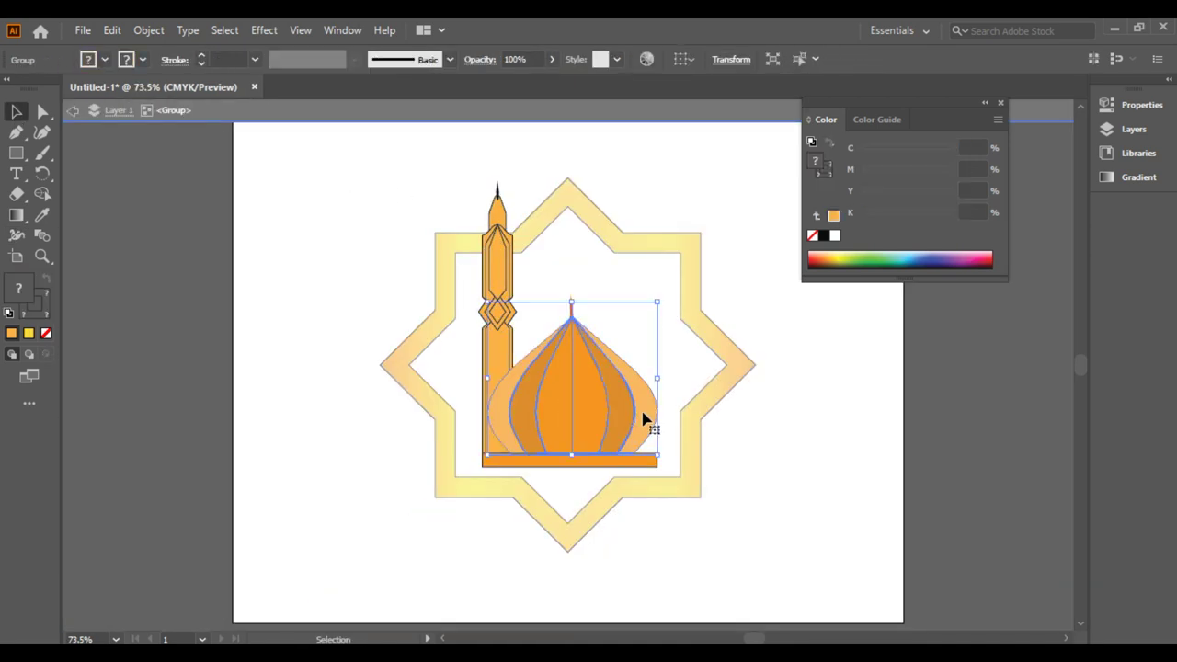
# Select only the mosque group, nudge it lower inside the star, and deselect
pyautogui.doubleClick(622, 170)
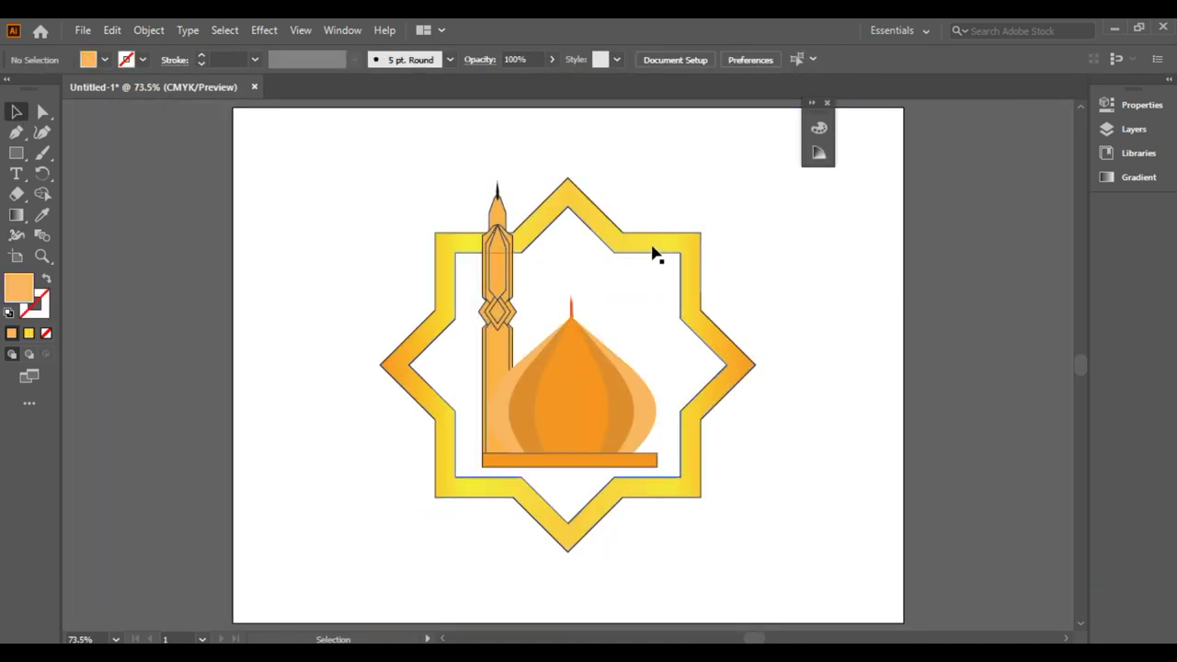
pyautogui.hotkey('ctrl', 'a')
pyautogui.click(263, 237)
pyautogui.click(604, 447)
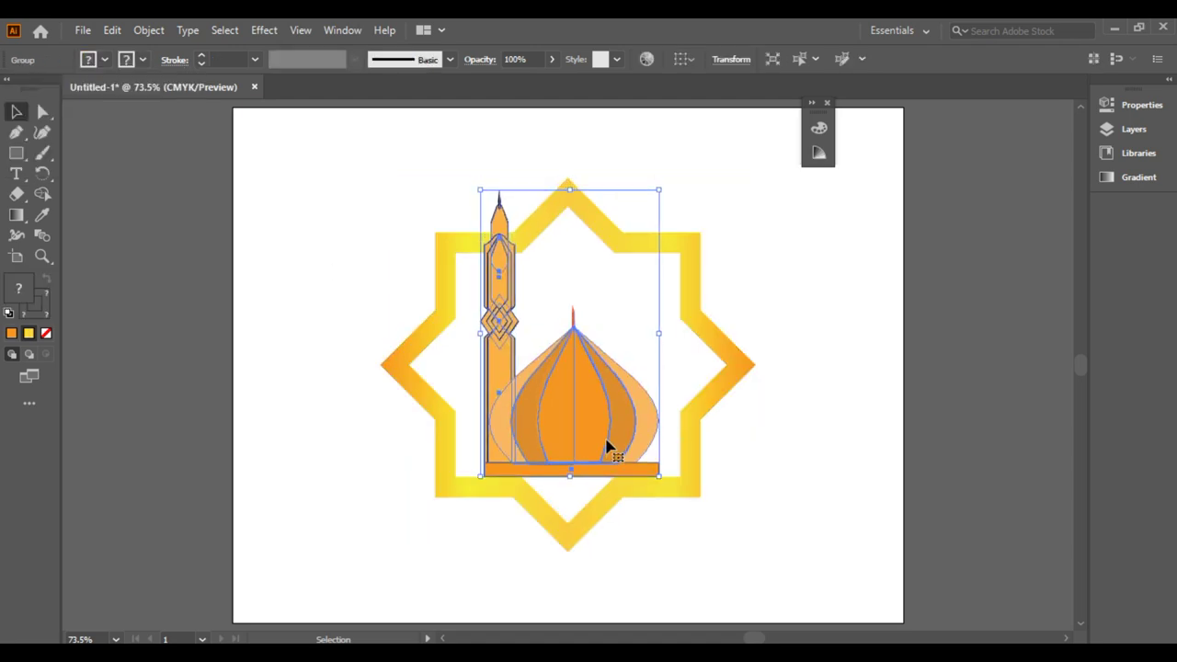
pyautogui.click(817, 419)
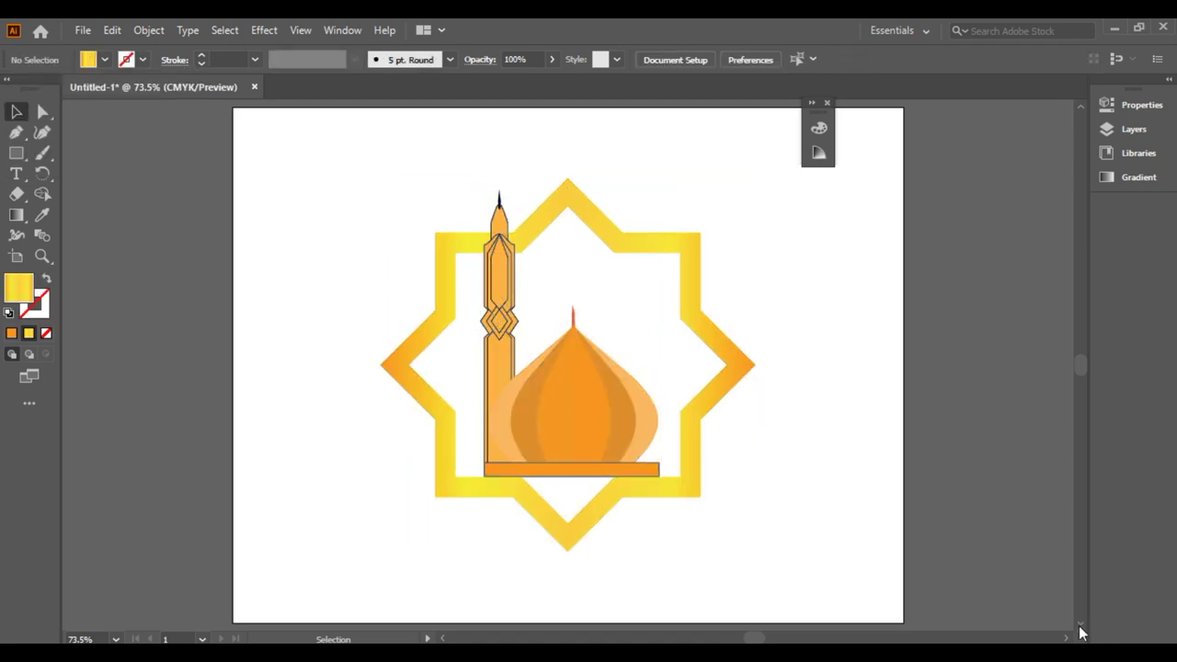